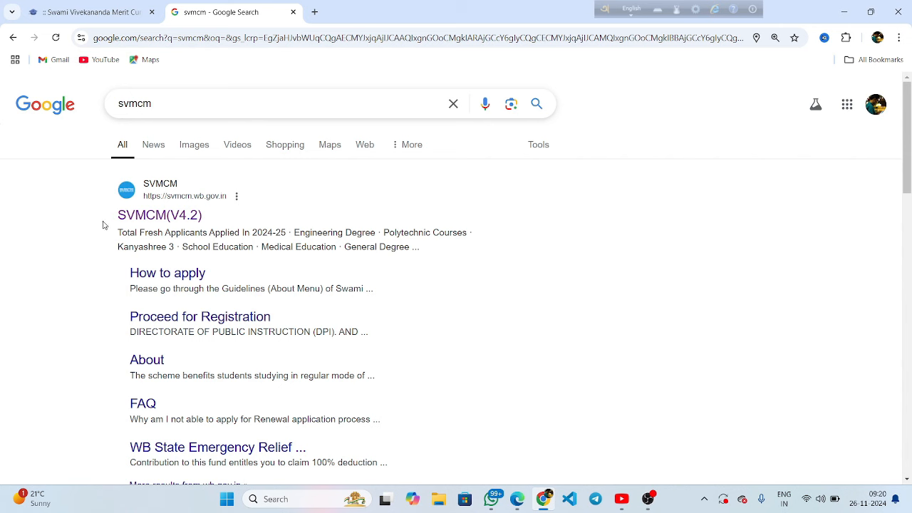
Open the SVMCM portal from the search results, return to the applicant's dashboard, and open the renewal application for editing
click(159, 216)
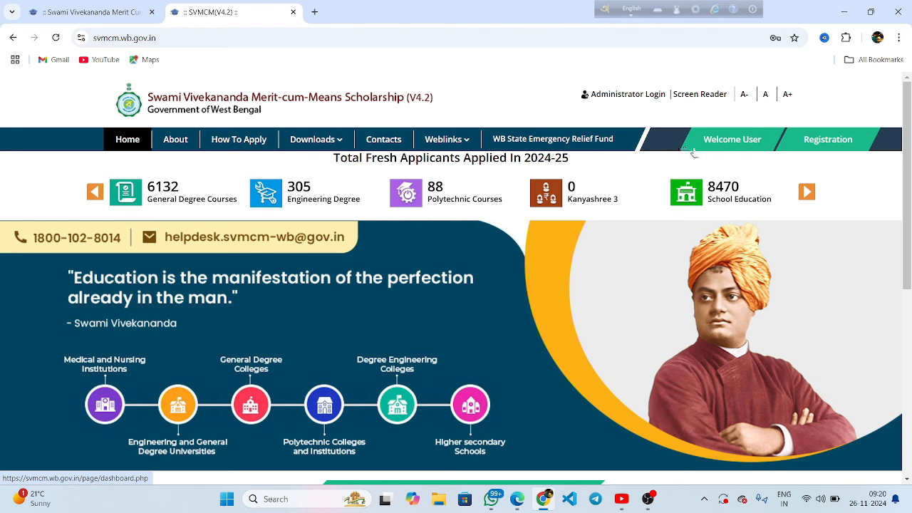
click(86, 11)
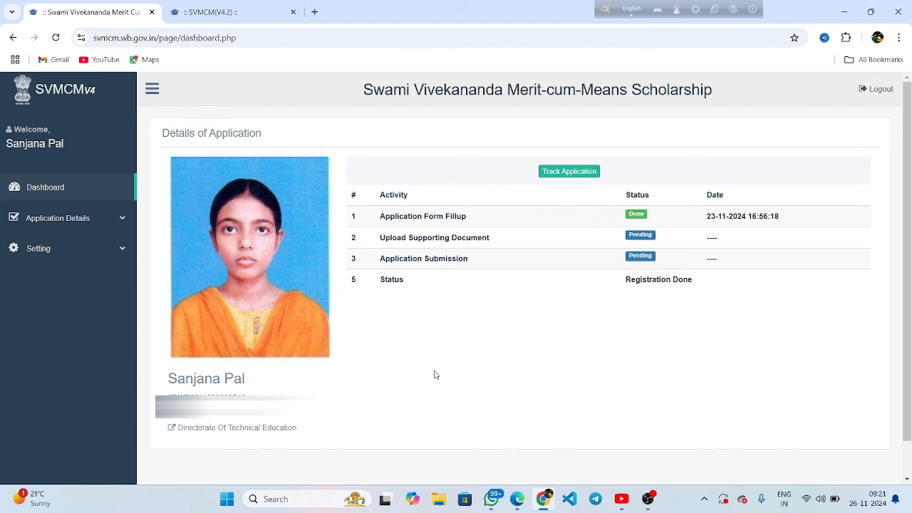
click(80, 221)
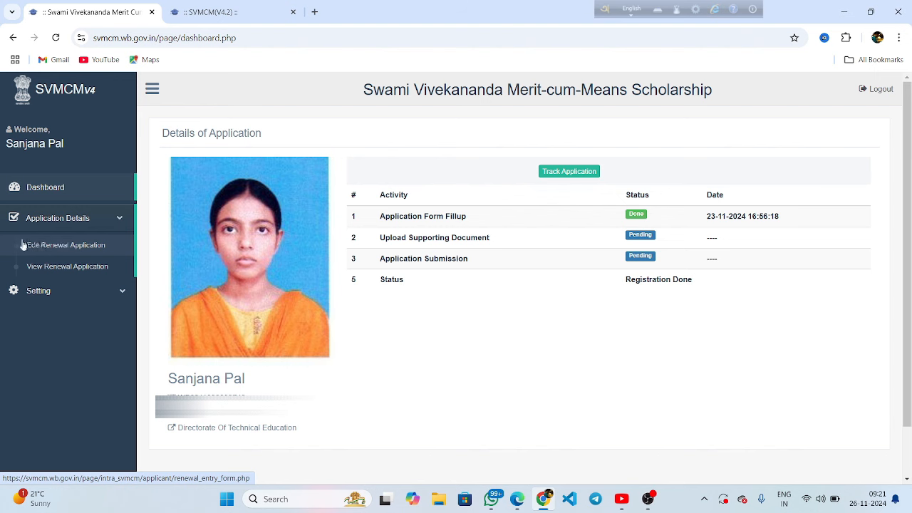
click(50, 246)
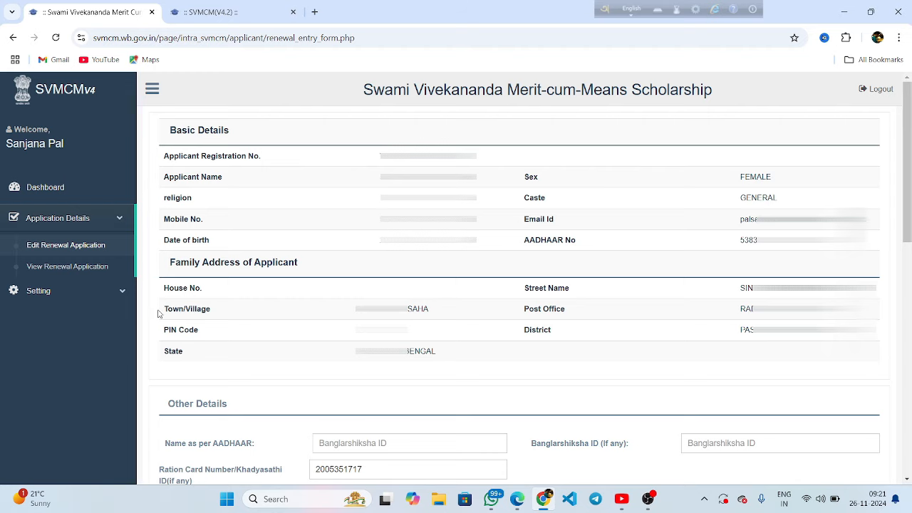
Review the Name as per AADHAAR and Banglarshiksha ID fields under Other Details in the renewal form
scroll(158, 314, down, 3)
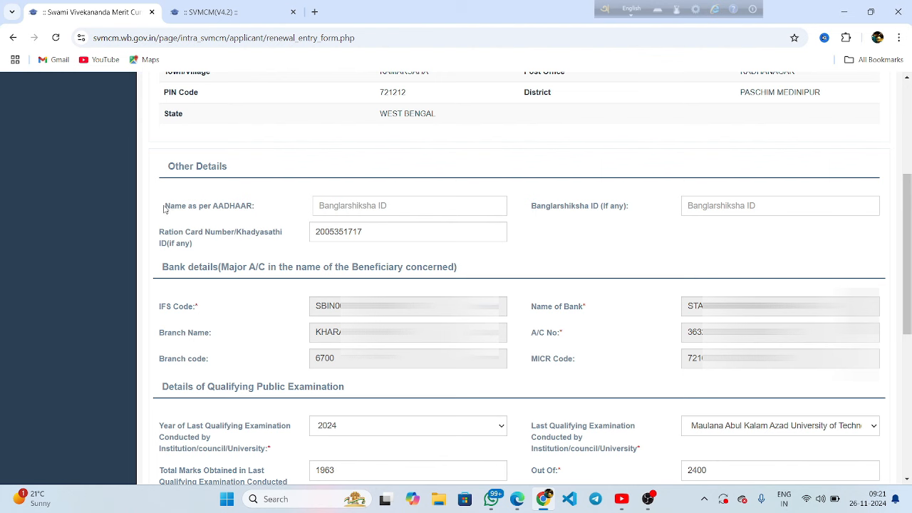
drag(163, 208, 239, 209)
click(226, 211)
click(340, 203)
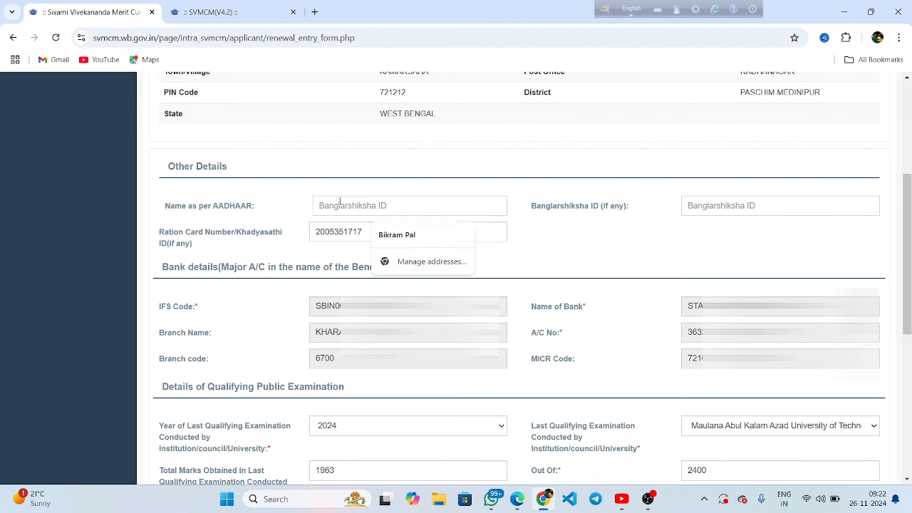
click(278, 197)
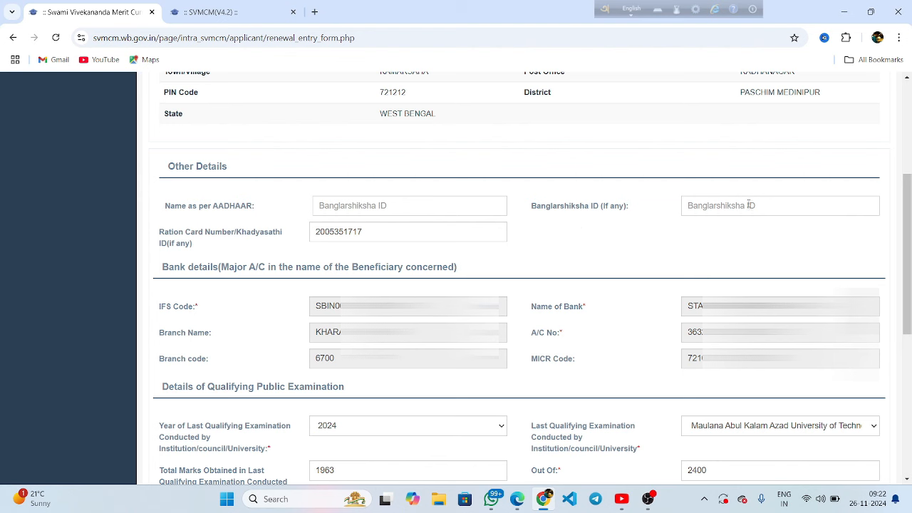
click(383, 207)
scroll(301, 192, down, 1)
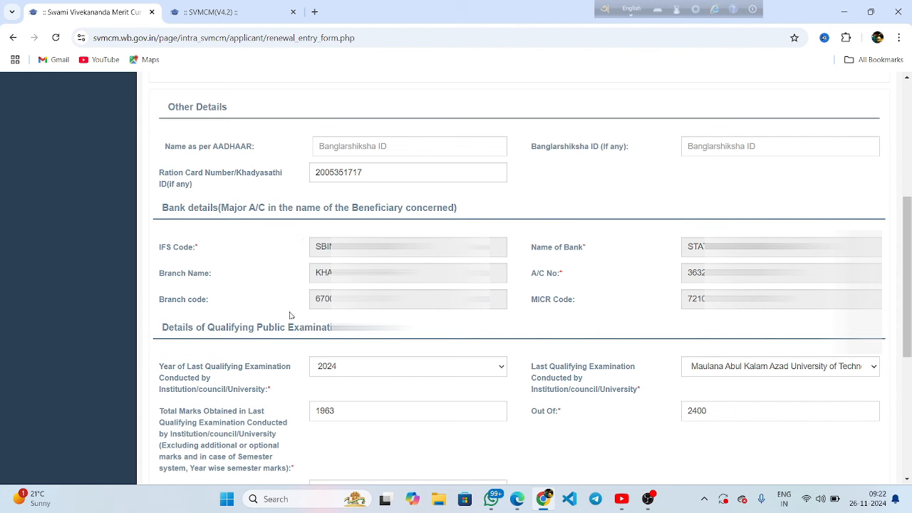
Select 2024 as the last qualifying examination year and Maulana Abul Kalam Azad University of Technology, West Bengal as the conducting institution
scroll(230, 242, down, 2)
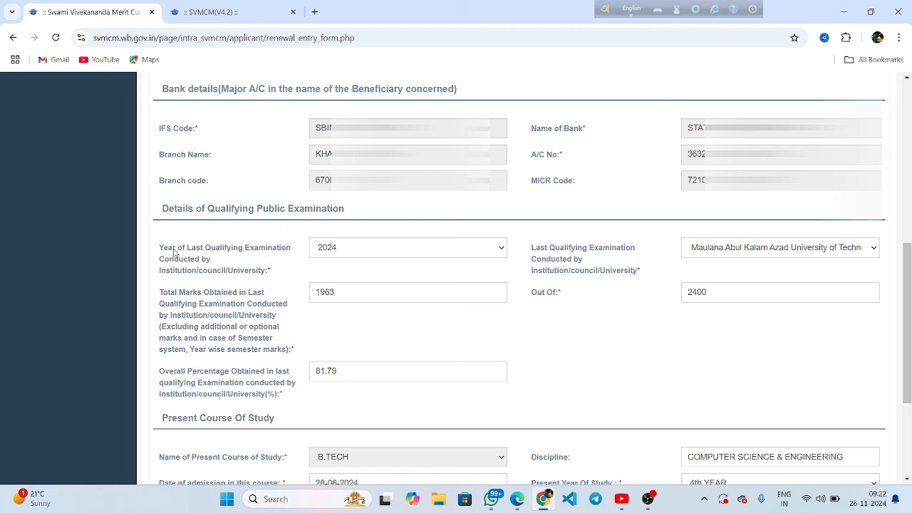
click(352, 248)
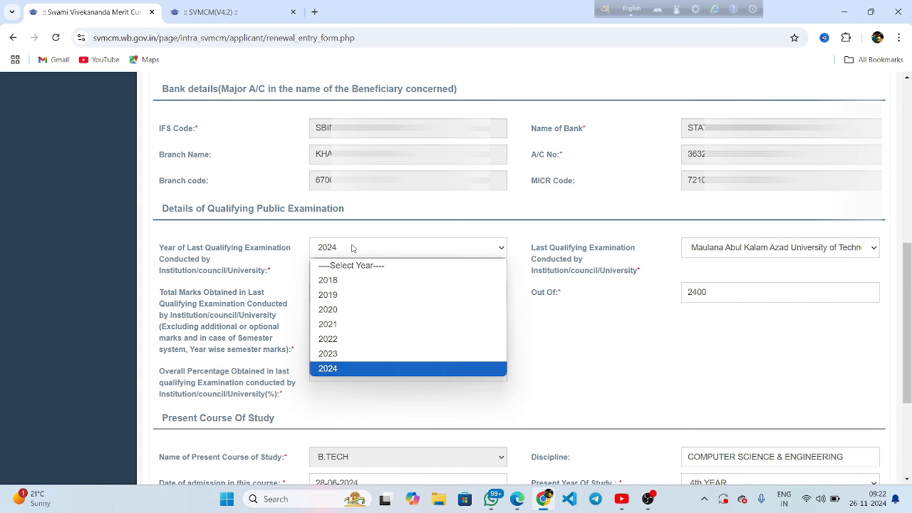
click(339, 372)
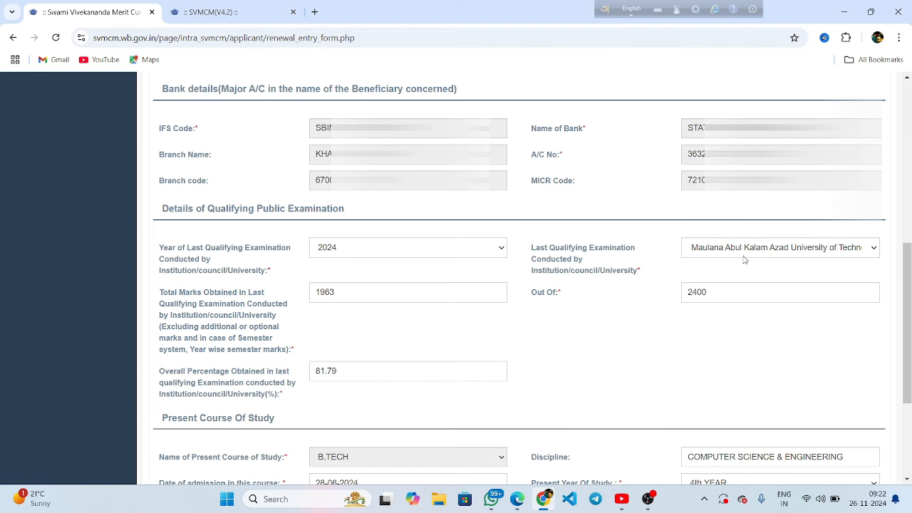
click(846, 255)
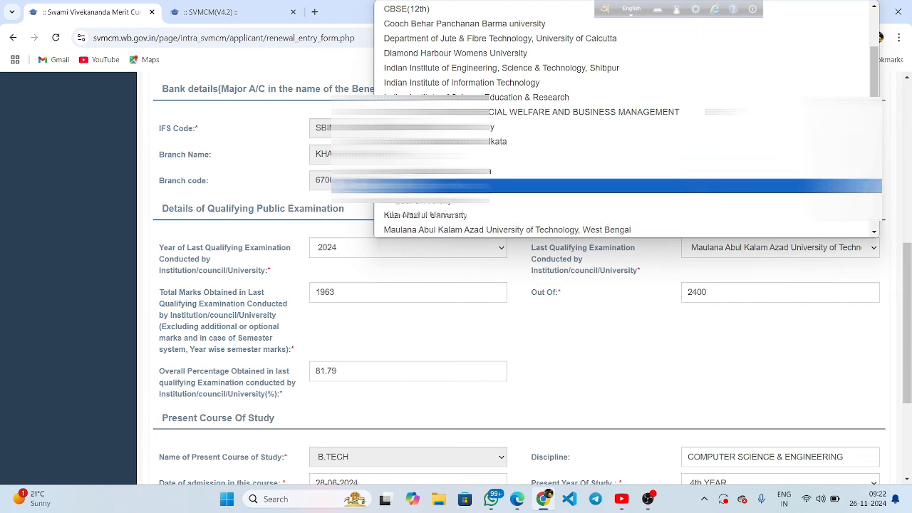
click(428, 233)
Review the total marks obtained and overall percentage fields, and clear the Out Of value in the qualifying examination details
scroll(360, 322, down, 1)
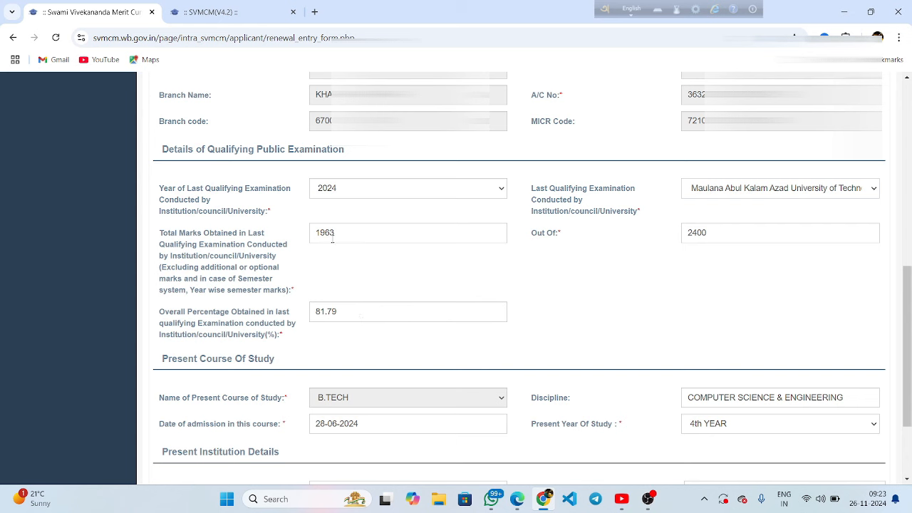
drag(161, 235, 239, 243)
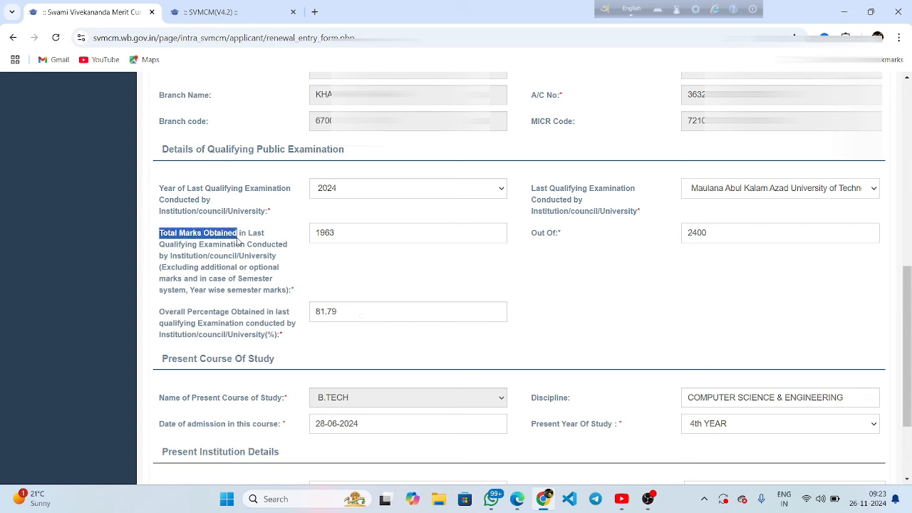
click(239, 243)
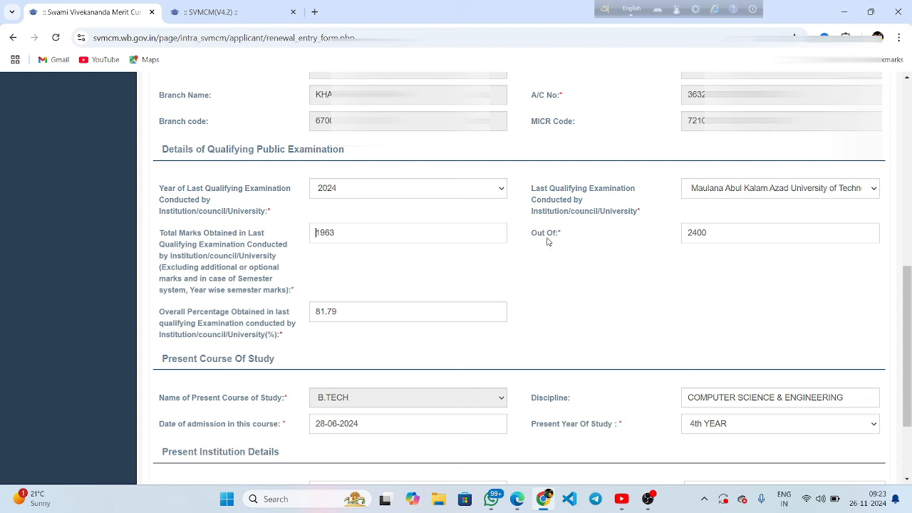
drag(533, 236, 597, 242)
click(694, 229)
click(160, 315)
drag(160, 316, 225, 318)
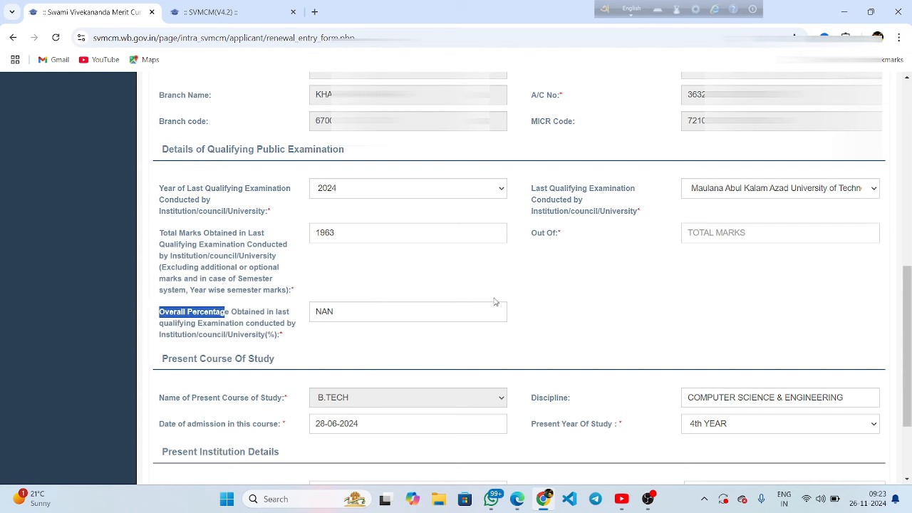
click(602, 295)
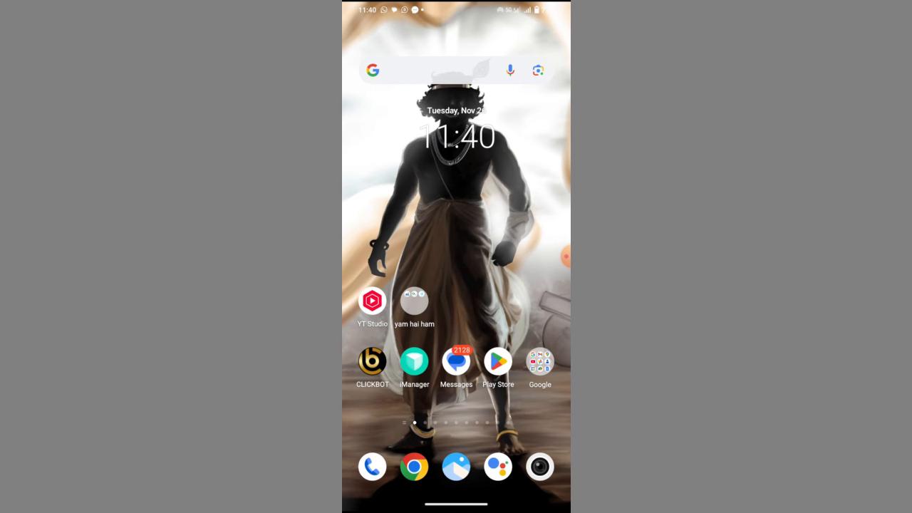
Switch to the Google app on the phone, open the UCanTool site, and choose its Yearly Marks % Convert calculator
drag(456, 504, 456, 320)
click(460, 245)
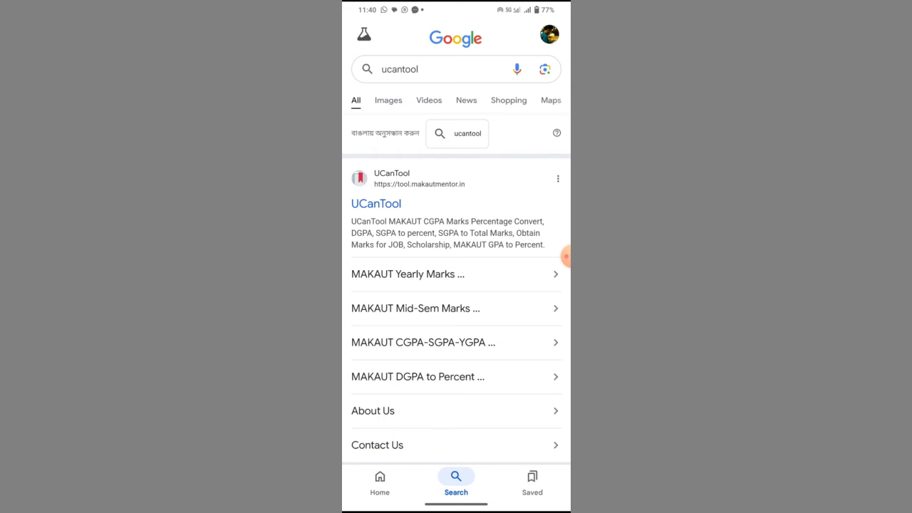
click(376, 203)
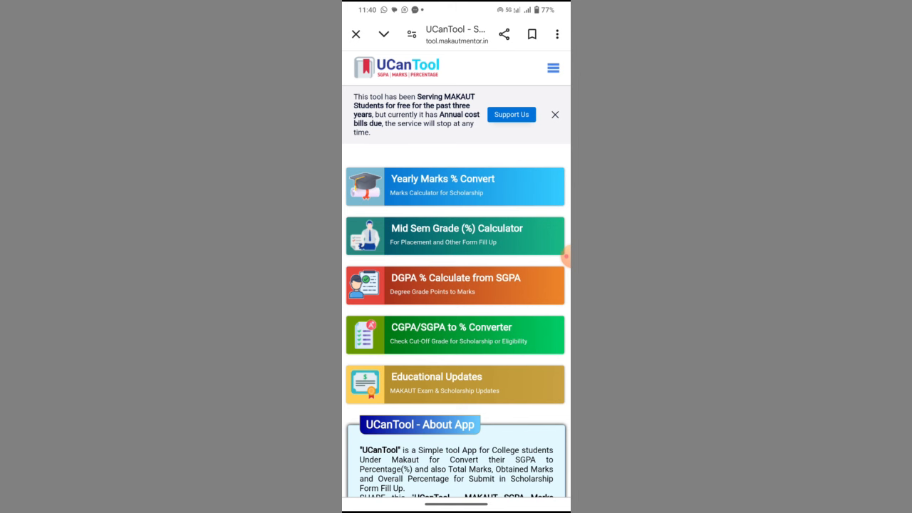
click(456, 186)
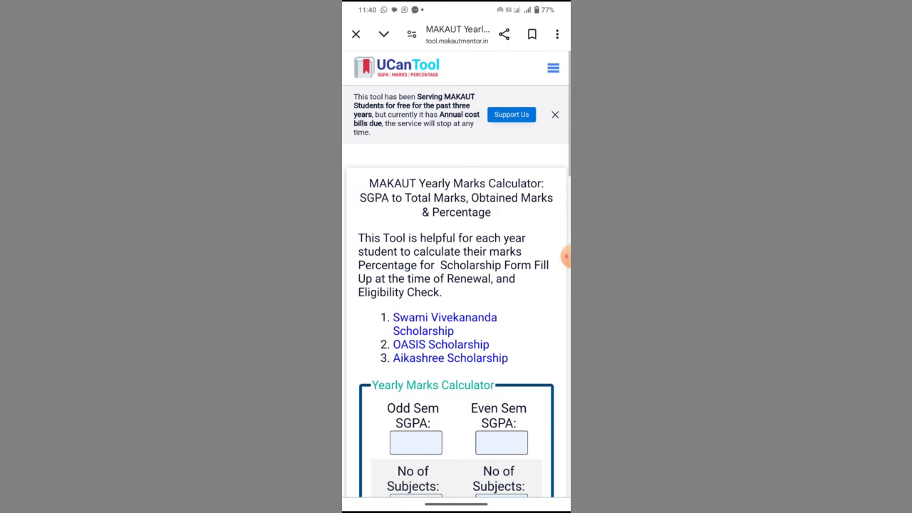
Enter 8.54 as the odd semester SGPA and 9.14 as the even semester SGPA in the Yearly Marks Calculator
scroll(456, 299, down, 3)
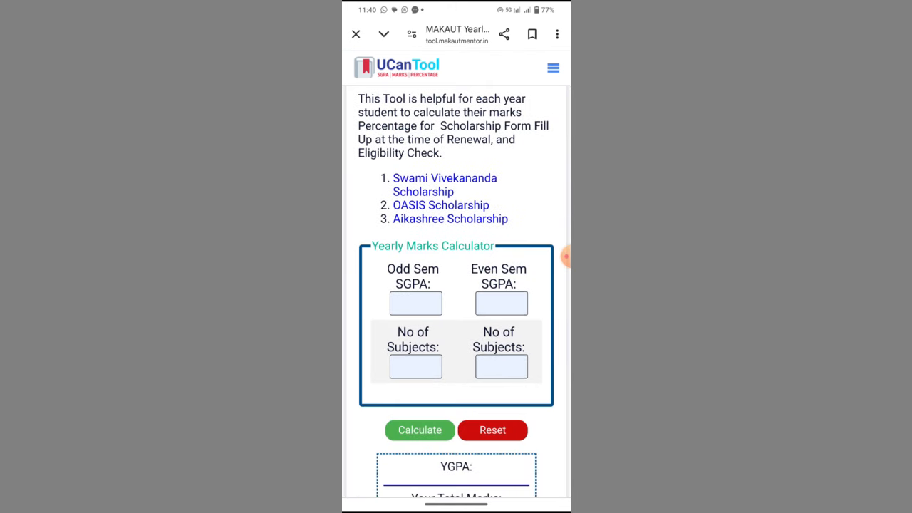
click(415, 302)
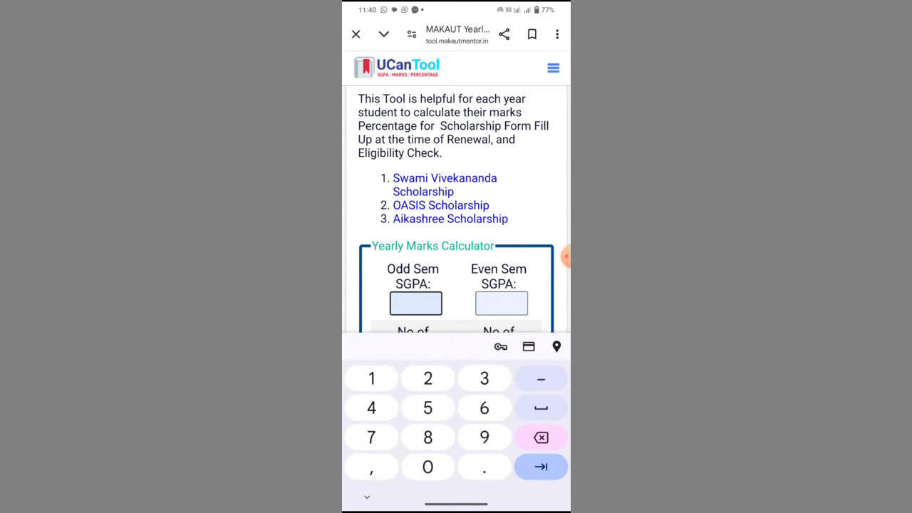
text(8.54)
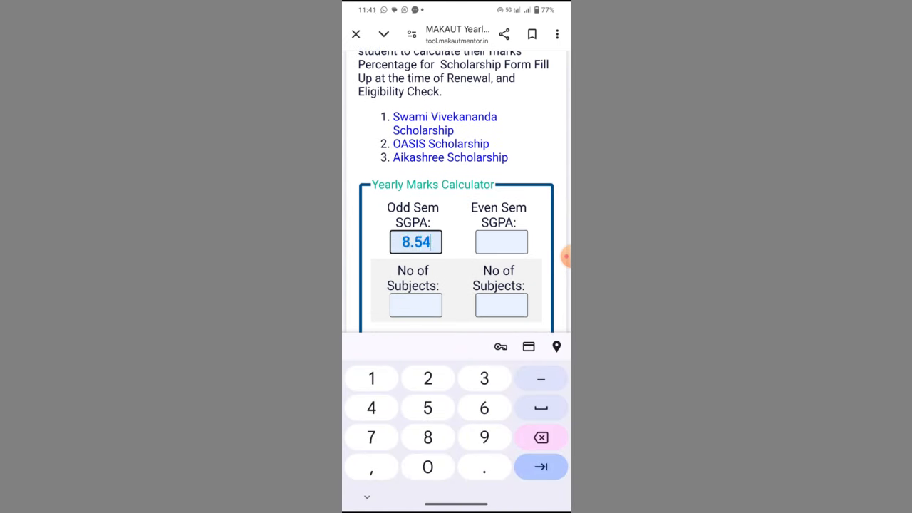
click(501, 241)
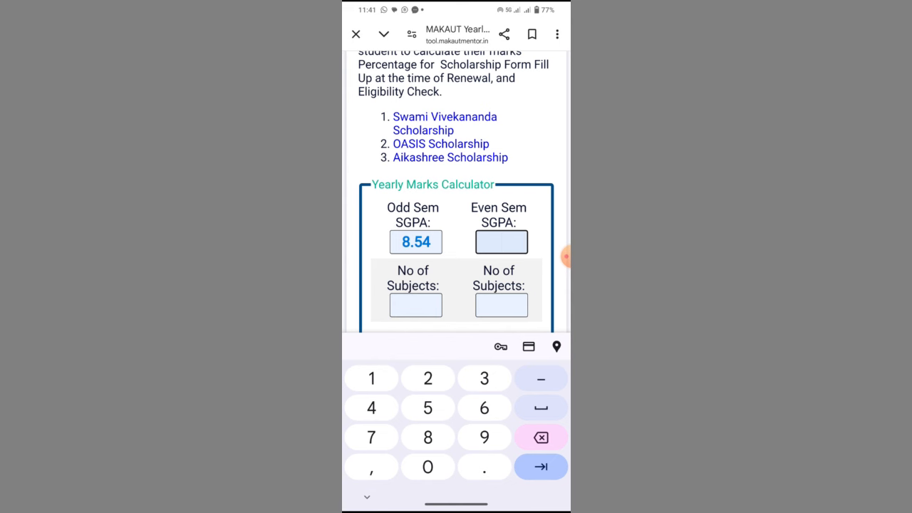
text(9.14)
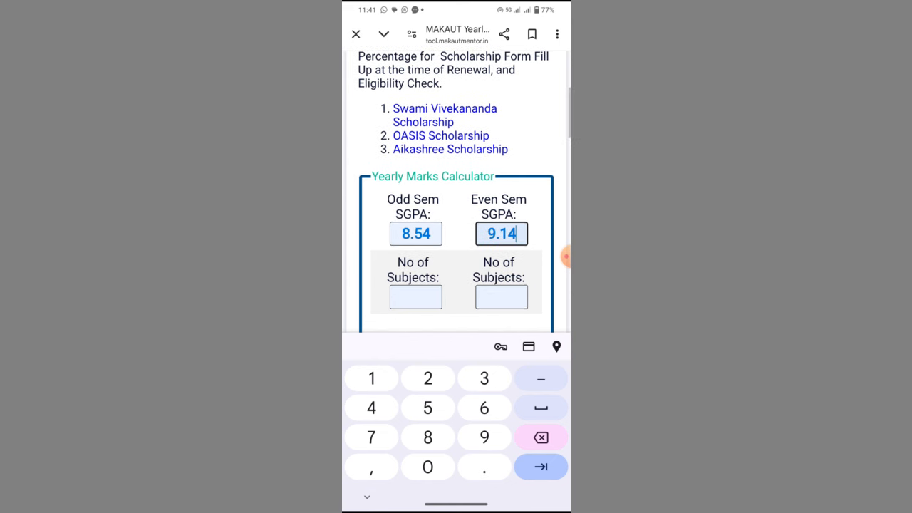
Set the number of subjects to 12 for both semesters and calculate the yearly marks
scroll(456, 192, down, 2)
click(415, 230)
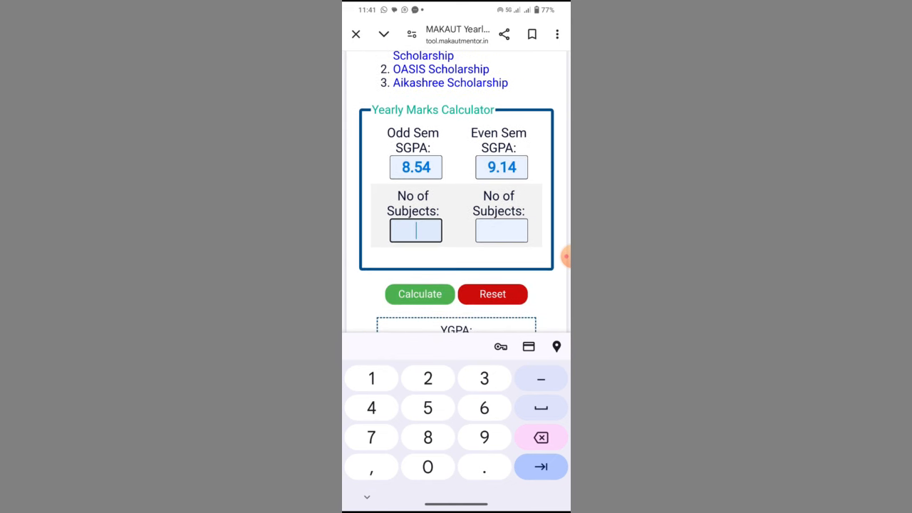
text(12)
click(501, 231)
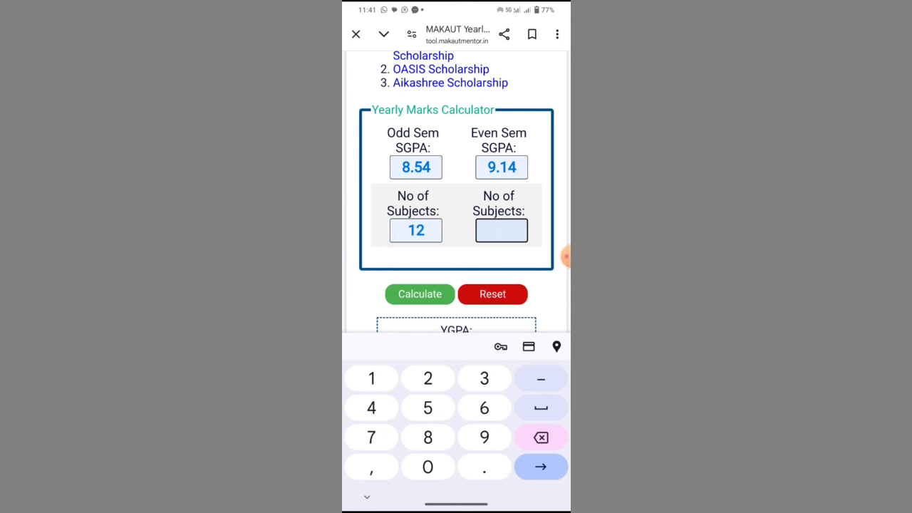
text(12)
scroll(456, 193, down, 3)
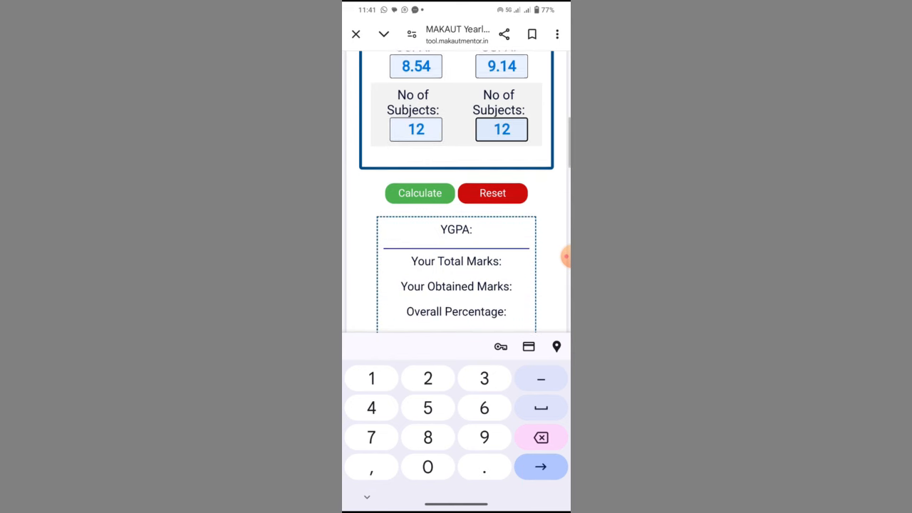
click(420, 192)
Examine the calculated YGPA, total marks, obtained marks and overall percentage against the entered semester values
scroll(456, 285, down, 3)
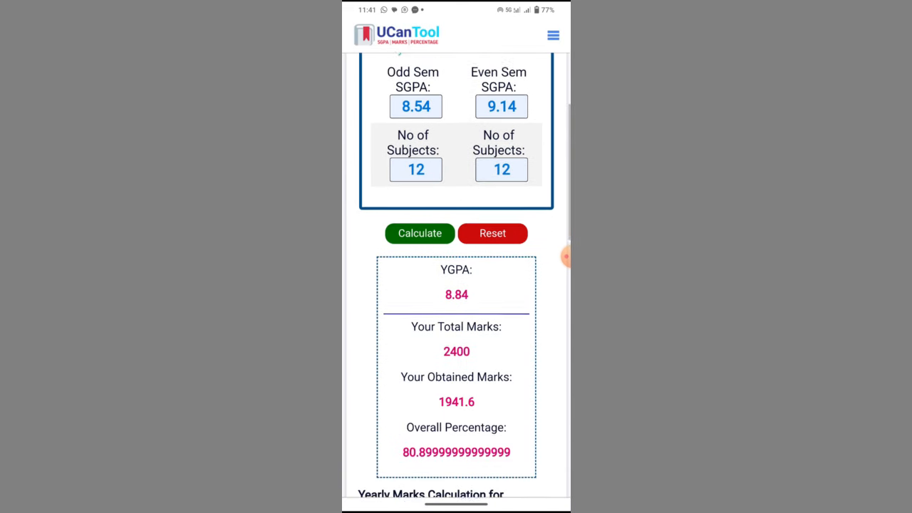
scroll(456, 285, down, 2)
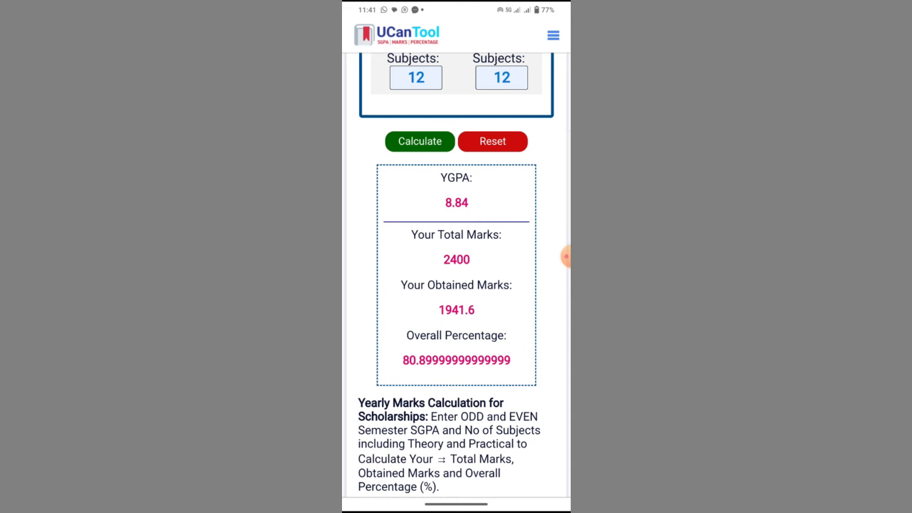
scroll(456, 285, down, 2)
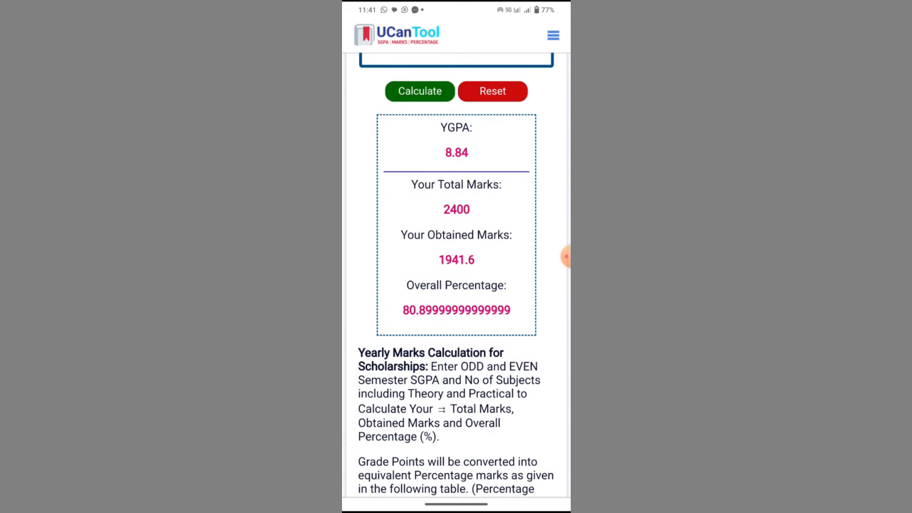
scroll(456, 285, down, 1)
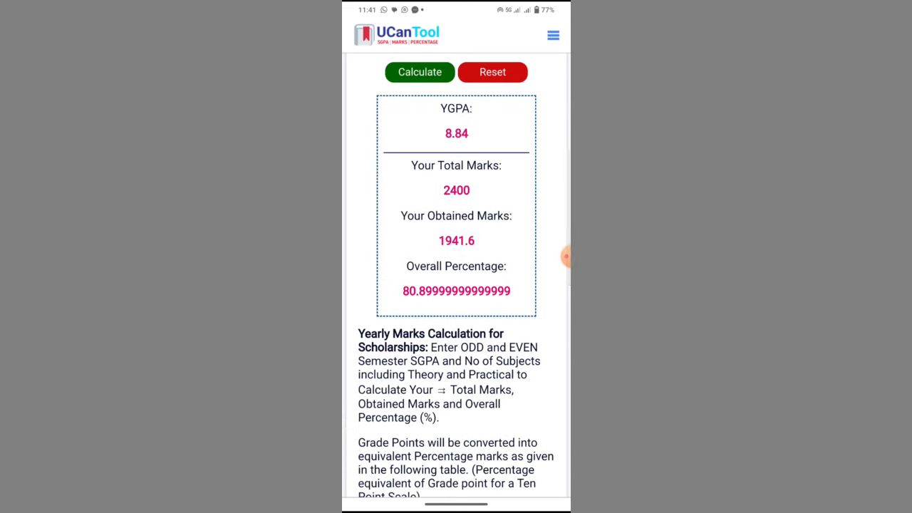
scroll(456, 285, down, 2)
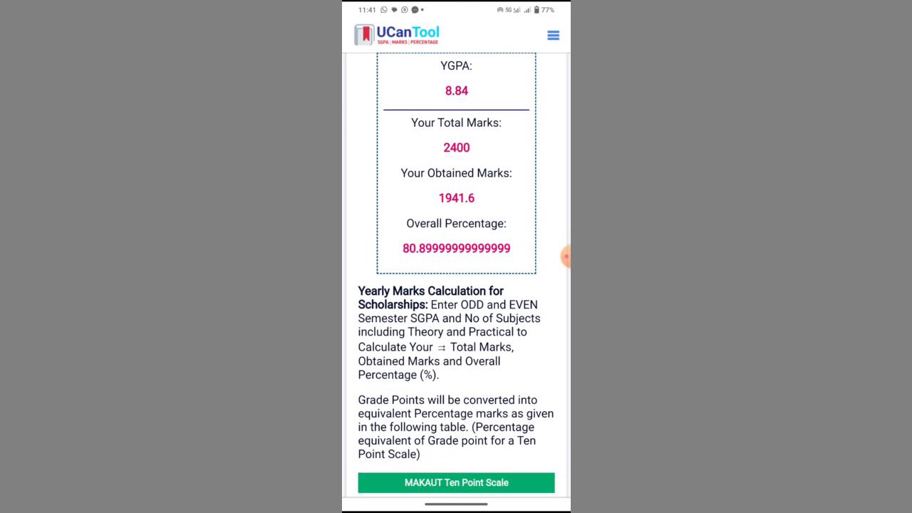
scroll(456, 285, up, 5)
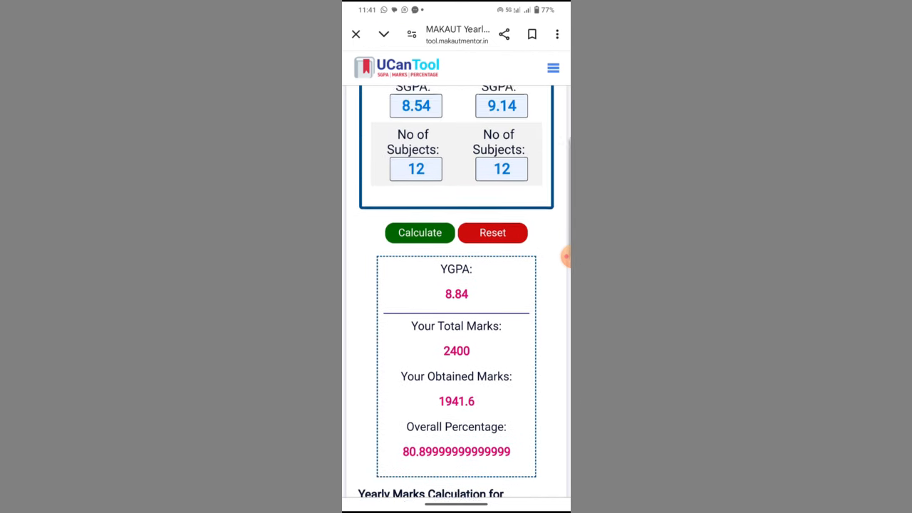
scroll(456, 285, up, 3)
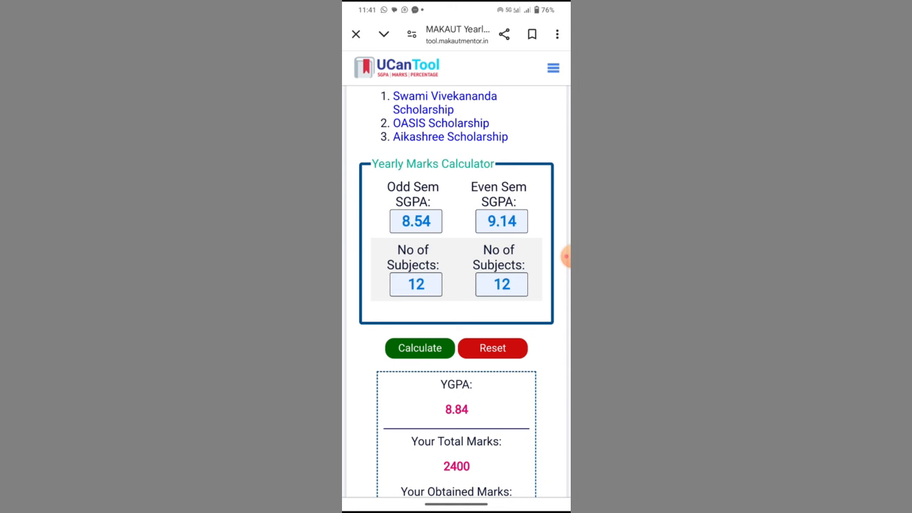
Review the calculated yearly marks and enter 2400 as the Out Of total in the renewal form's qualifying examination details
scroll(456, 285, down, 2)
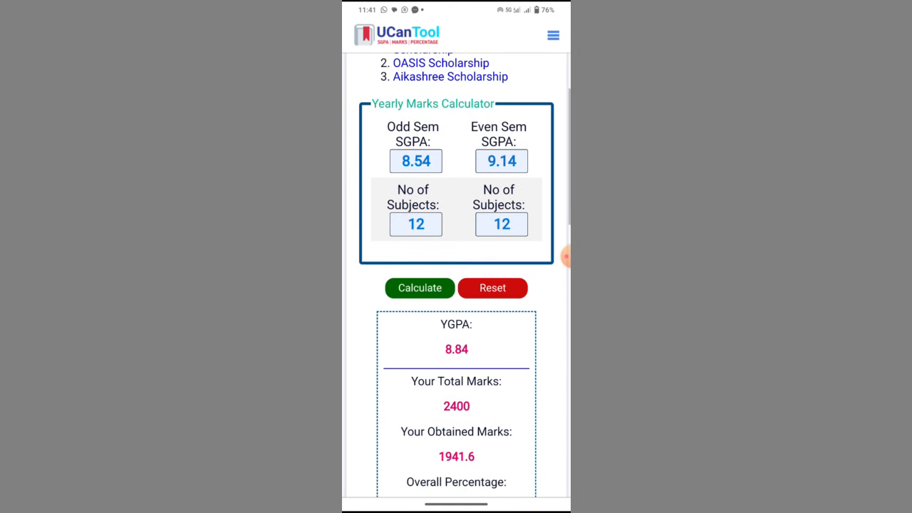
scroll(456, 285, down, 3)
scroll(456, 285, up, 1)
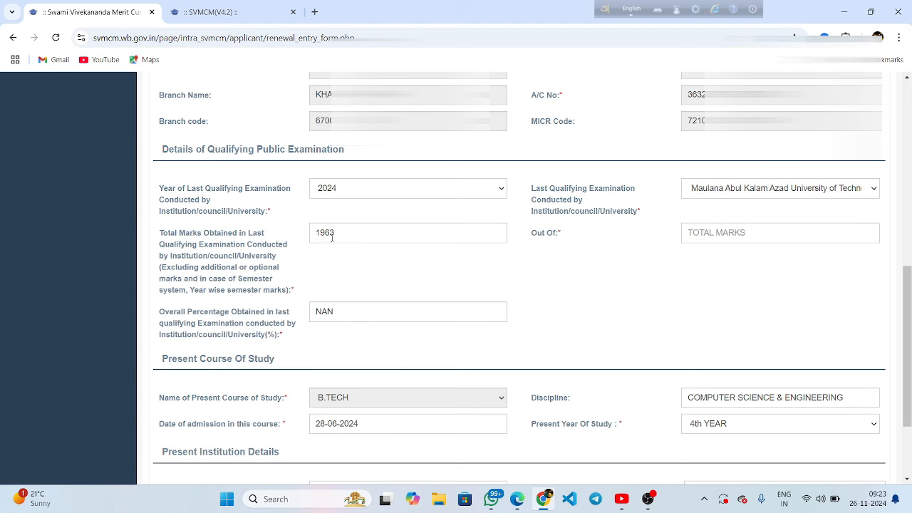
click(739, 231)
text(2400)
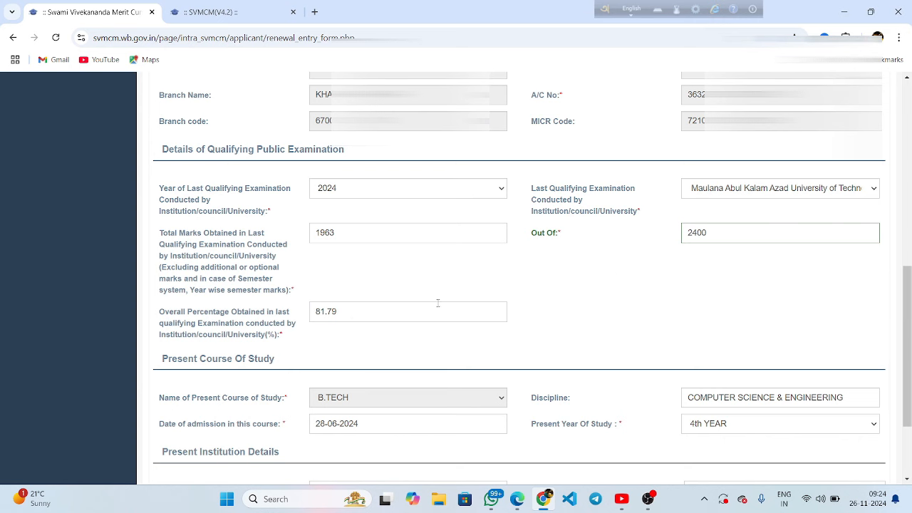
Check the date of admission in the present course details and select 4th YEAR as the present year of study
scroll(428, 306, down, 3)
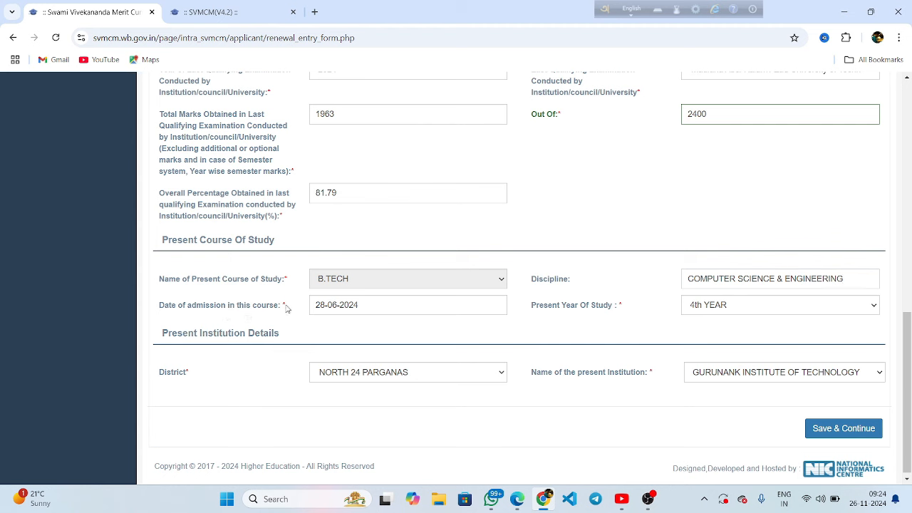
drag(283, 307, 192, 307)
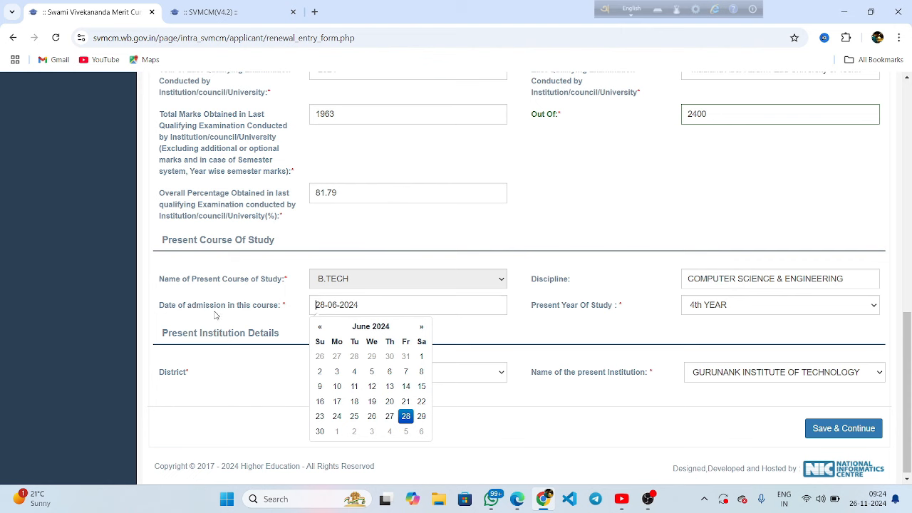
click(279, 323)
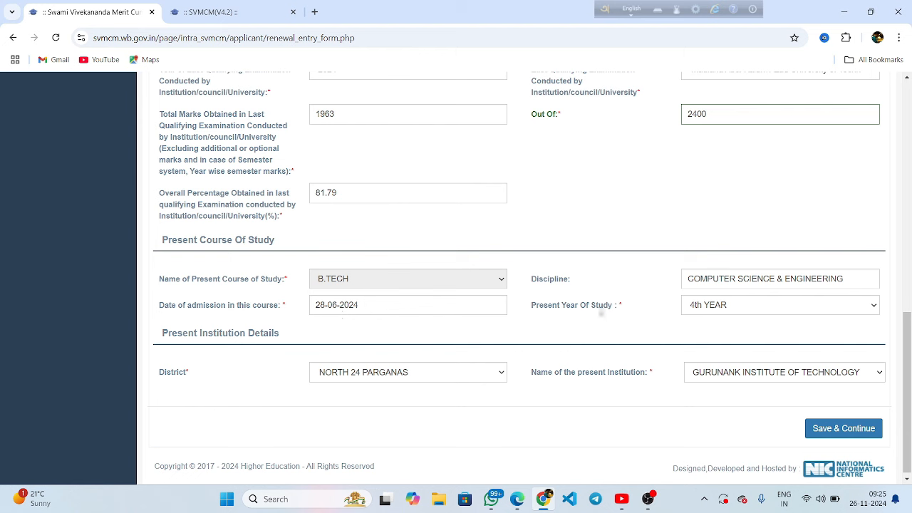
click(766, 307)
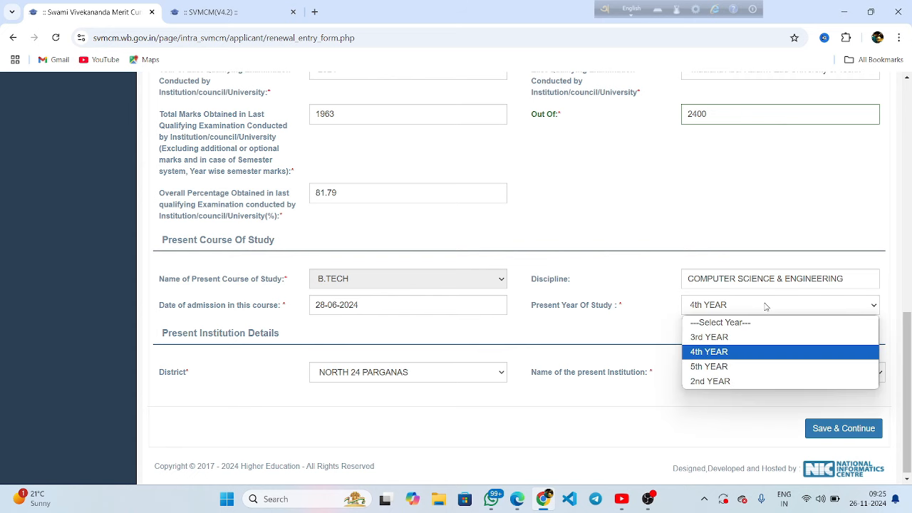
click(733, 355)
scroll(542, 374, down, 1)
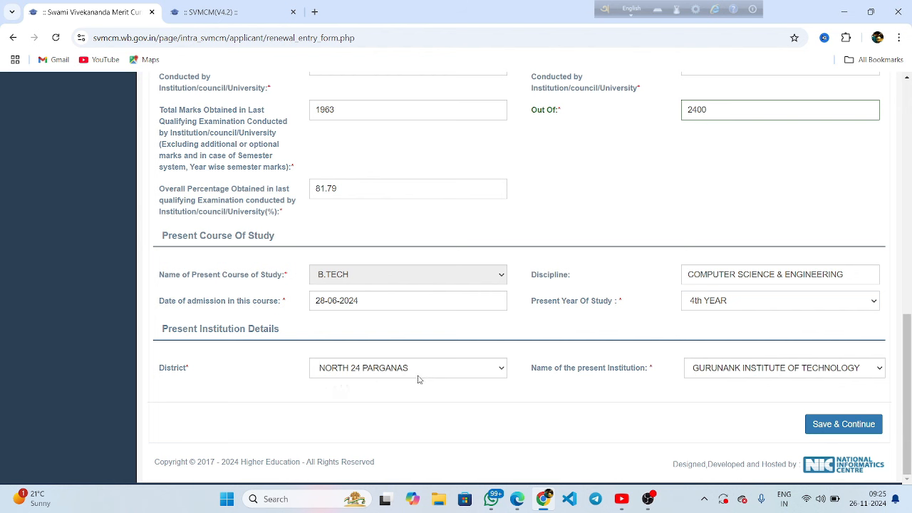
Review the completed renewal form, save the basic details and continue to the supporting document upload
key(Home)
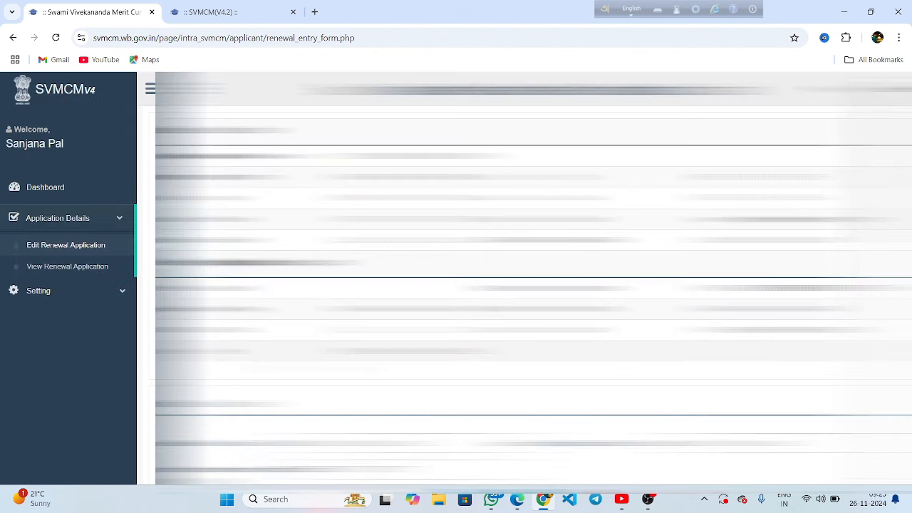
scroll(399, 422, down, 15)
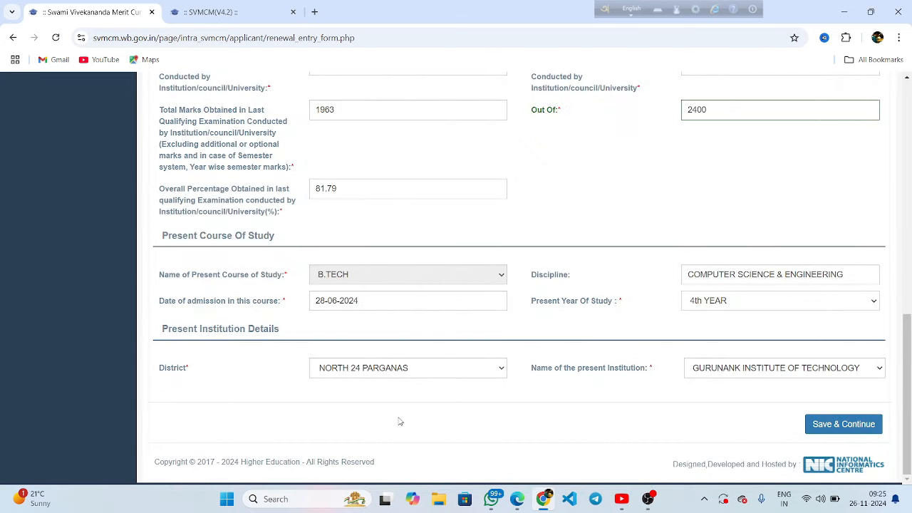
click(835, 426)
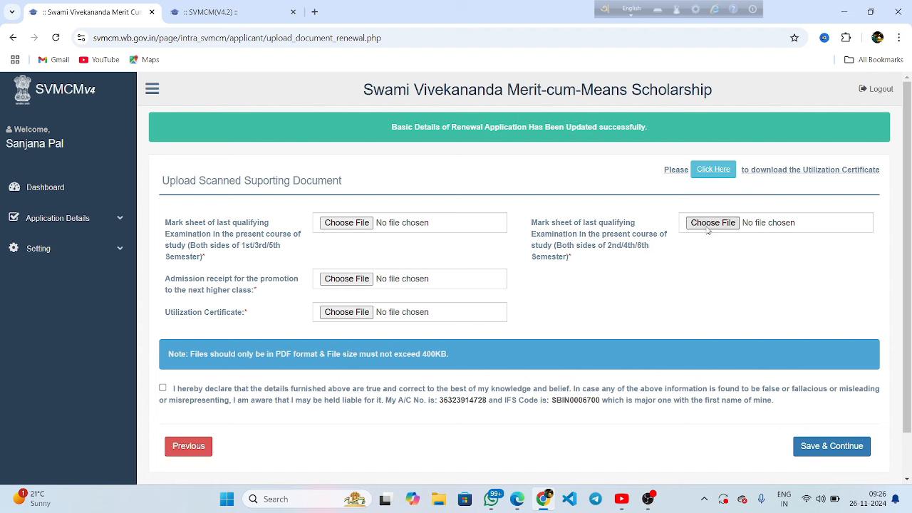
Search Google for "jpg to pdf" in a new browser tab and open the iLovePDF JPG to PDF converter
click(315, 12)
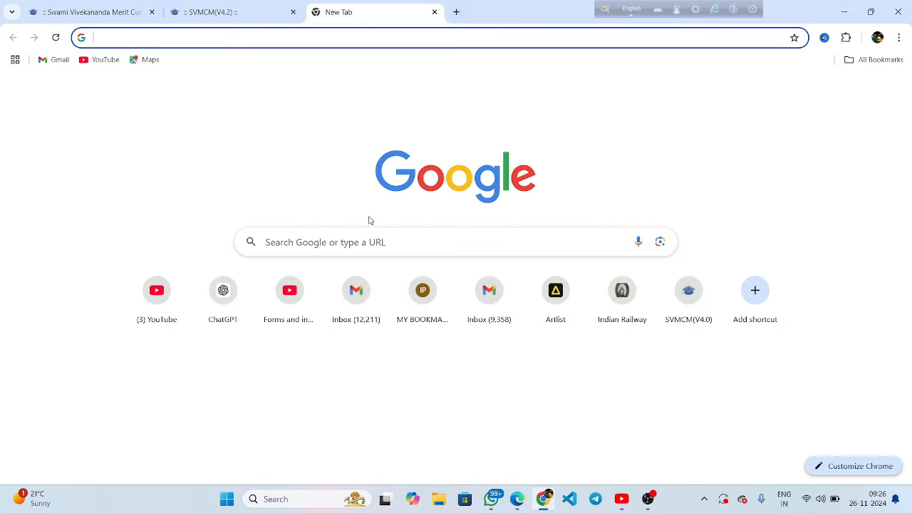
click(342, 243)
text(jpg to pdf)
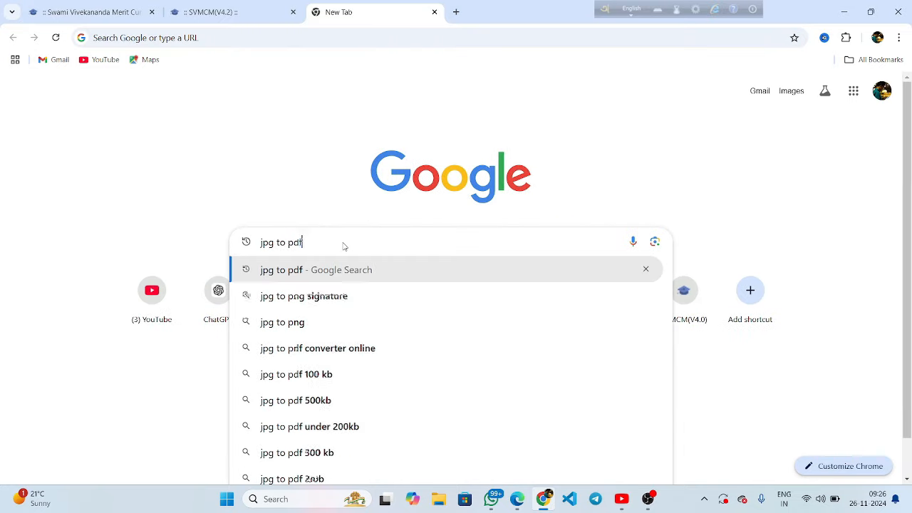
key(Return)
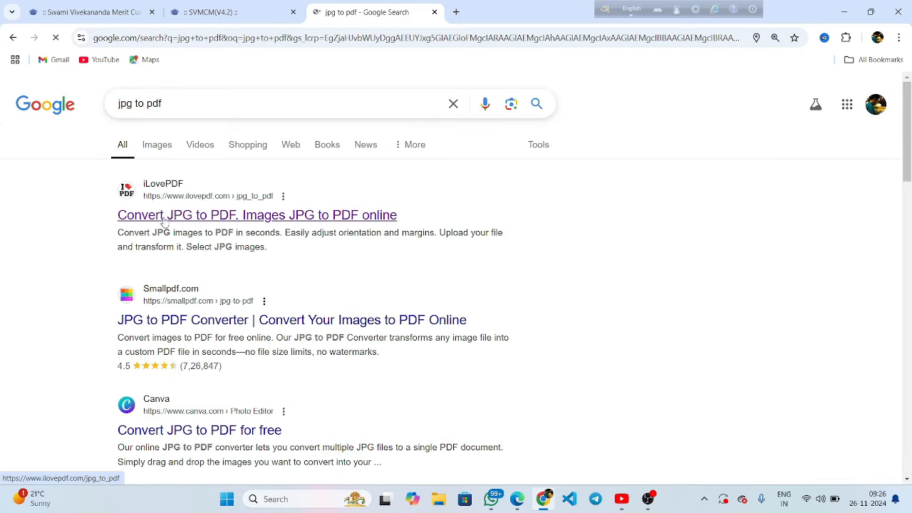
click(176, 216)
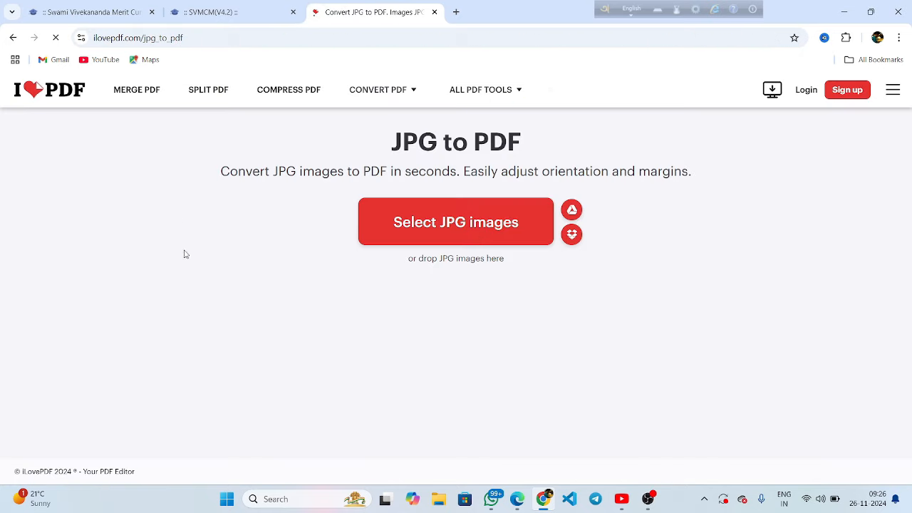
Select images 2 and 811b2135c6a9ce0540818ea9318d1292 from the Desktop and convert them to PDF
click(476, 222)
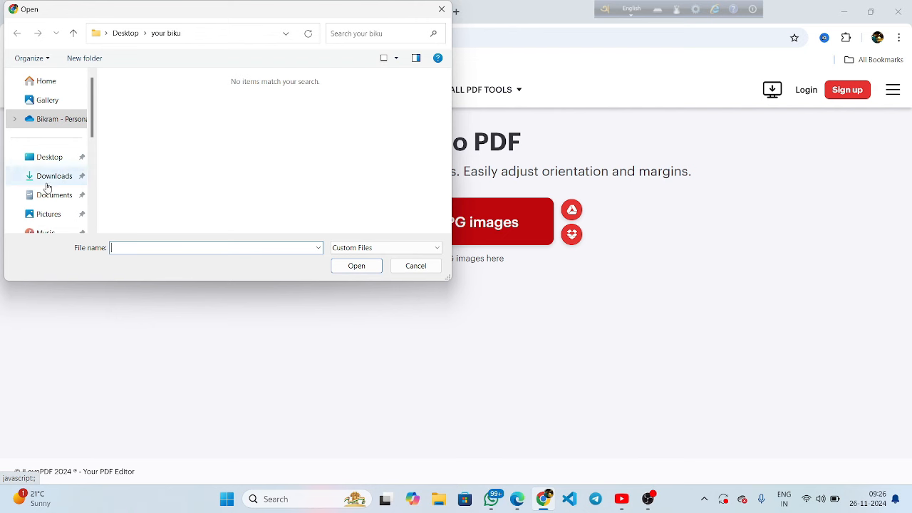
click(56, 162)
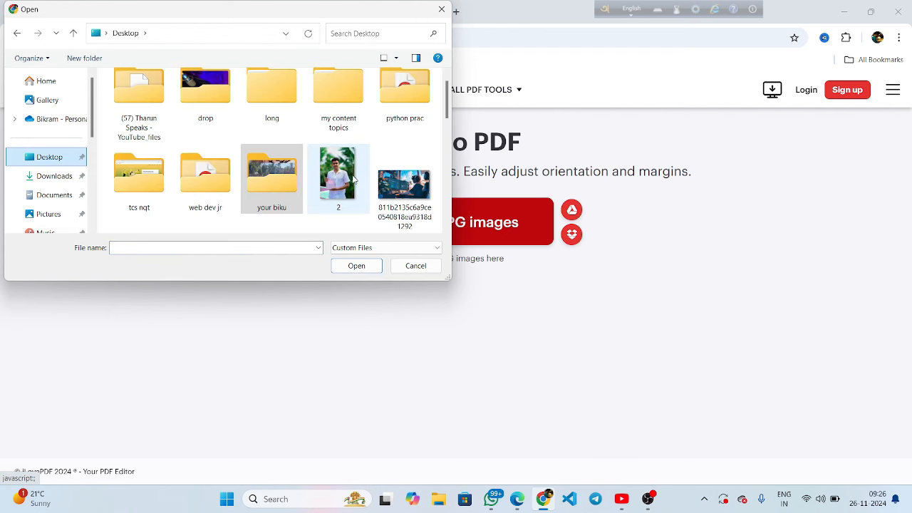
click(354, 178)
ctrl+click(403, 200)
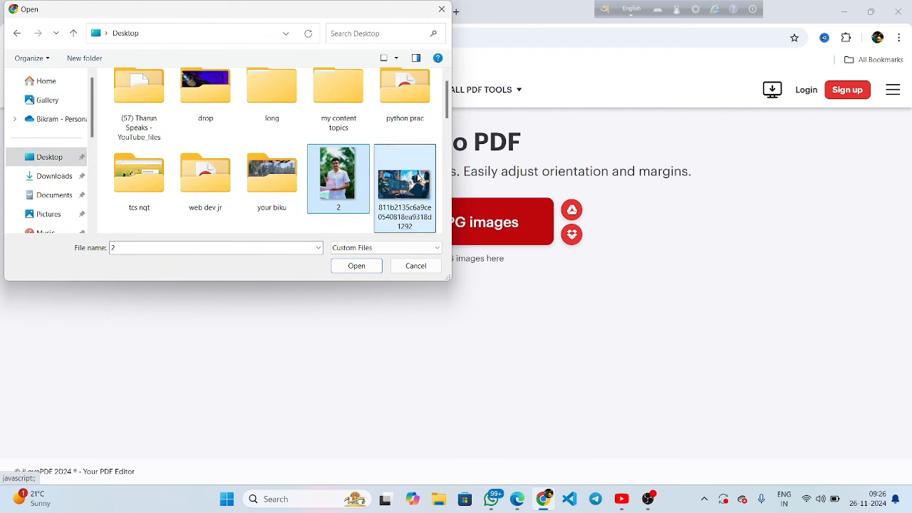
click(356, 265)
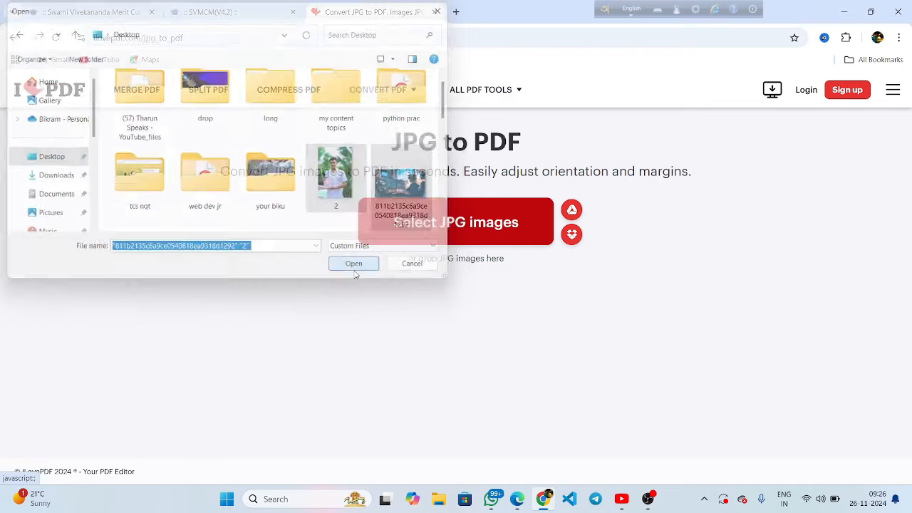
click(750, 435)
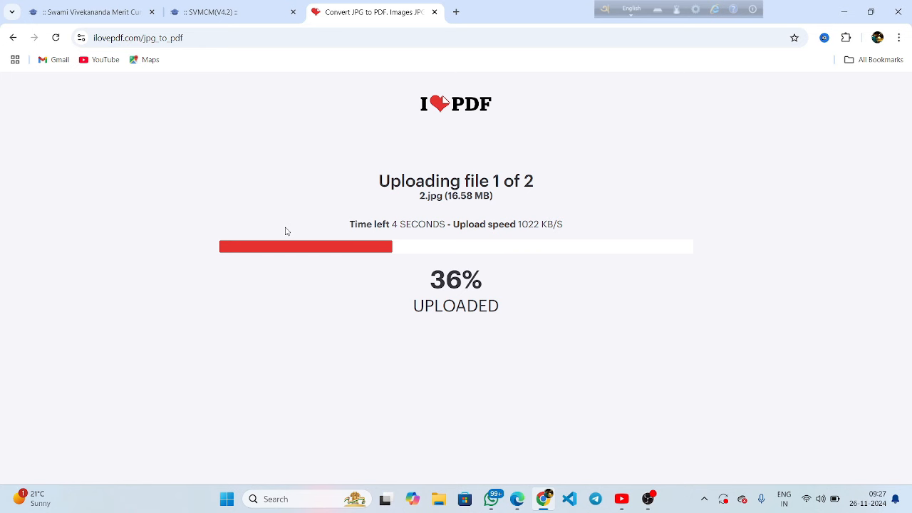
Check the name and size of the image being uploaded, and download the converted PDF
drag(420, 196, 487, 197)
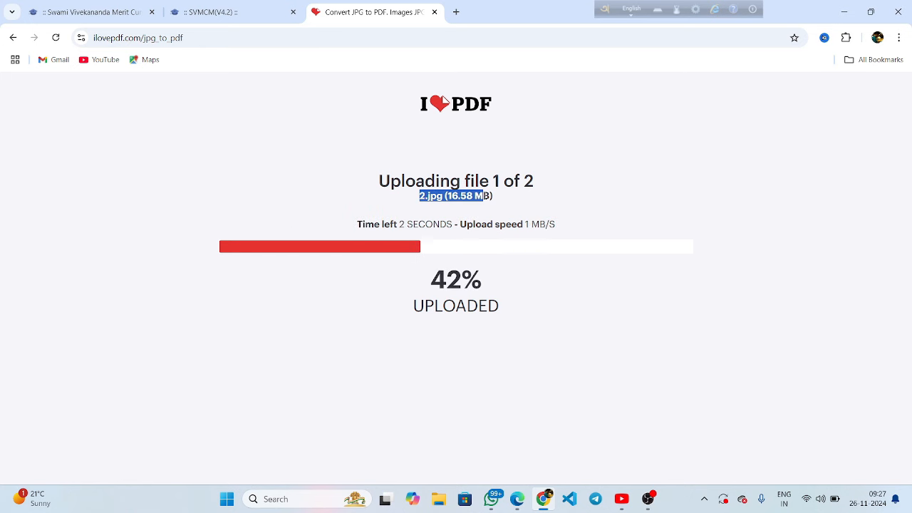
click(490, 196)
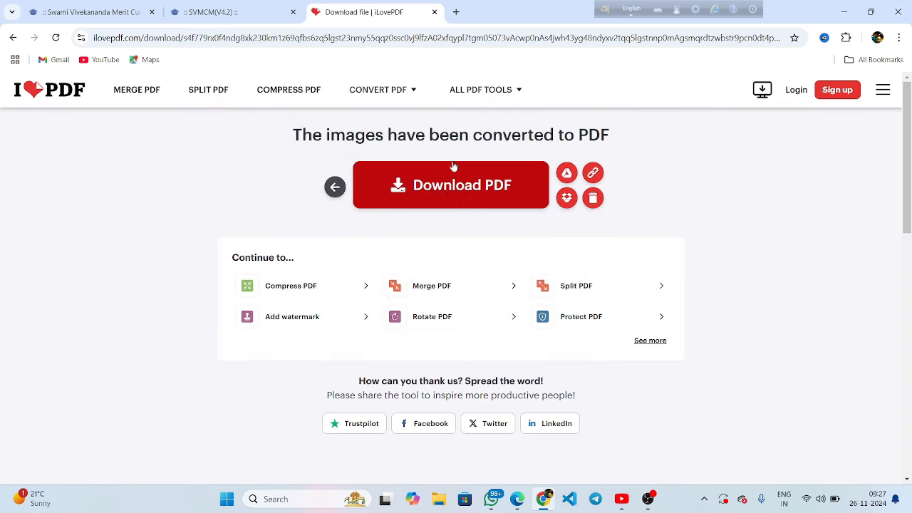
click(461, 190)
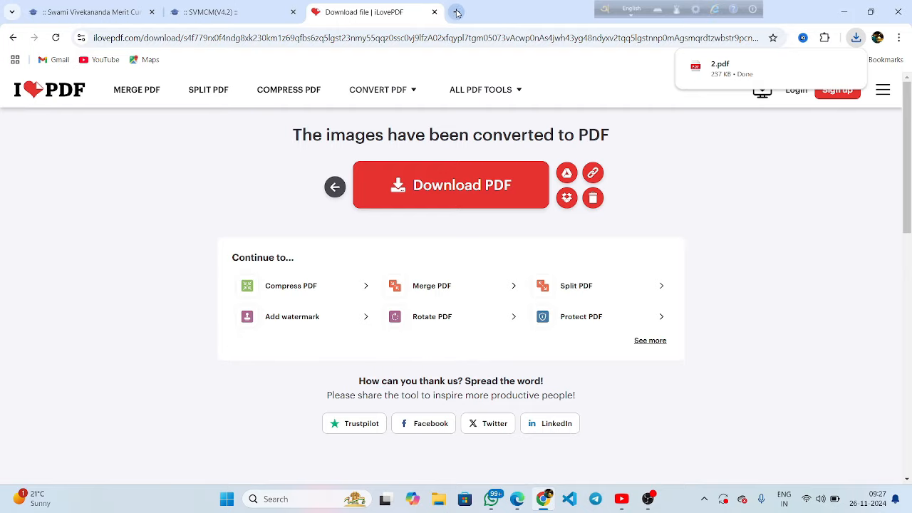
Search Google for "pdf compressor" in another new browser tab and open iLovePDF's Compress PDF tool
click(455, 12)
click(409, 241)
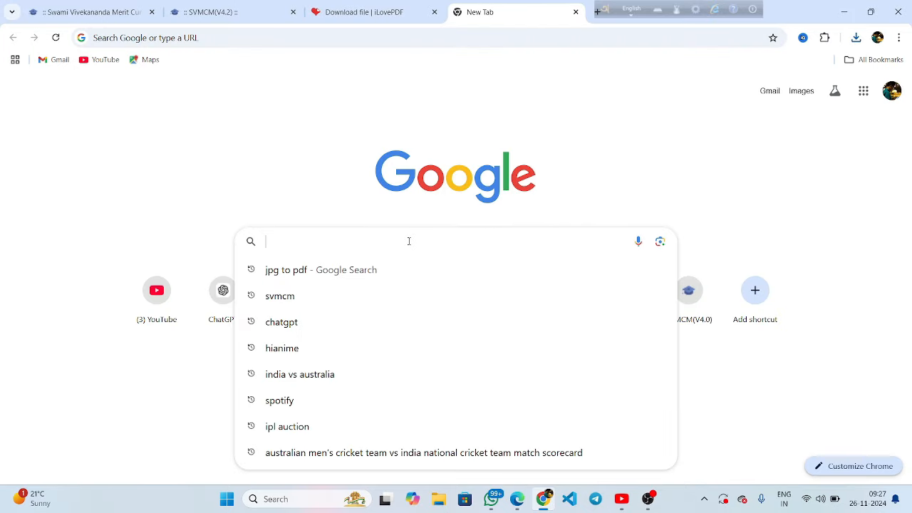
text(pdf com)
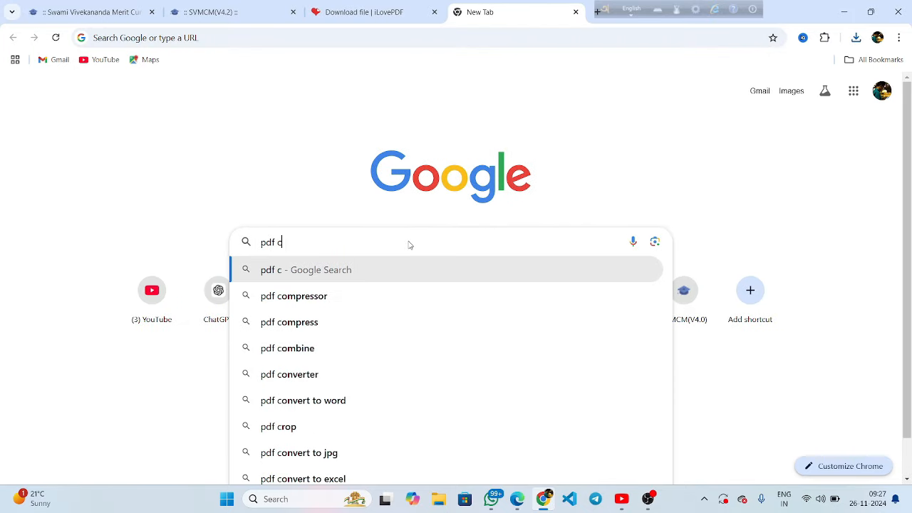
key(Down)
key(Return)
click(179, 268)
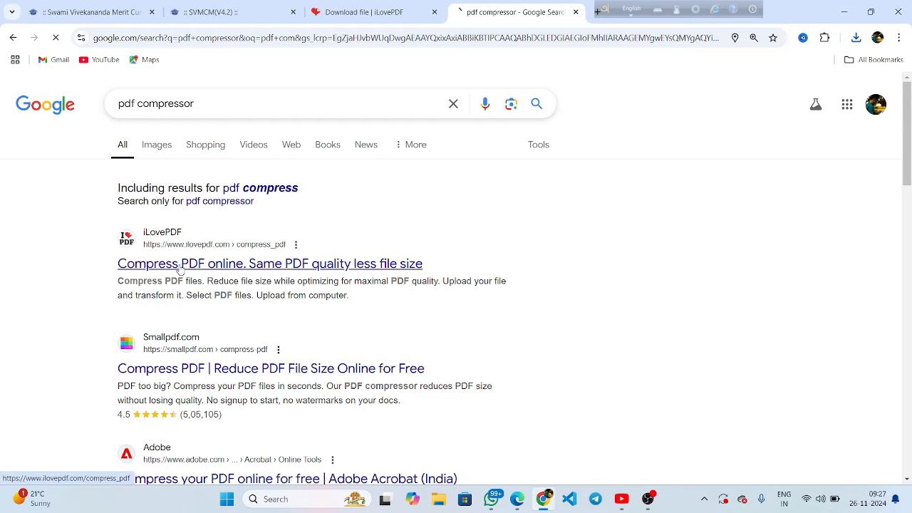
Select 2.pdf for compression and compress it at the recommended compression level
click(456, 221)
double_click(335, 191)
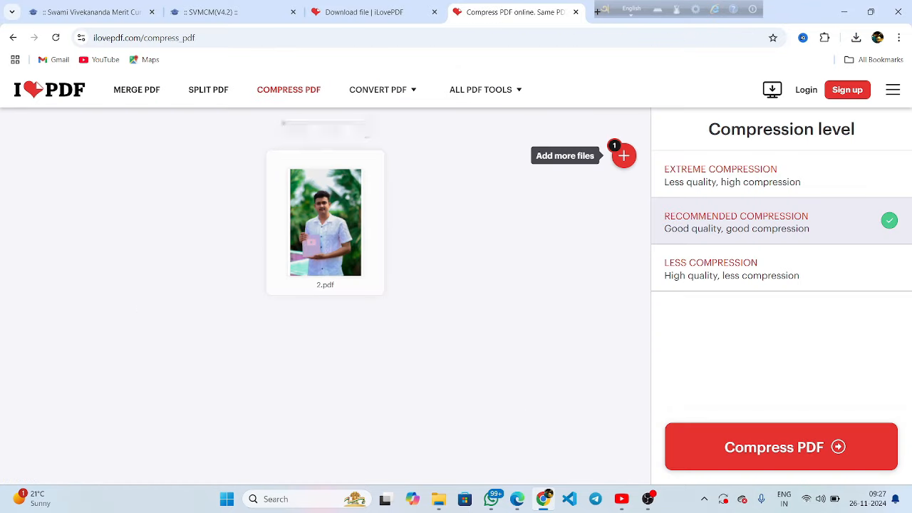
click(762, 444)
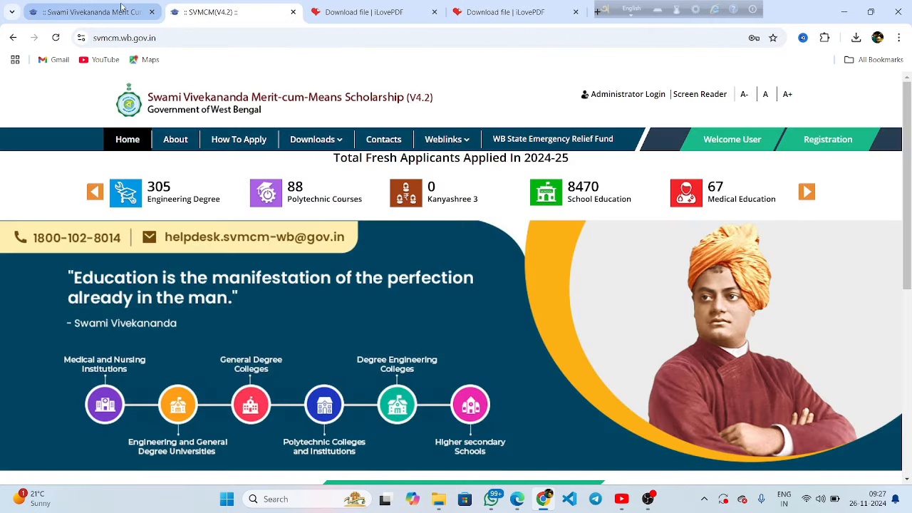
Return to the scholarship document upload page, download the Utilization Certificate and show the file in its folder
click(64, 10)
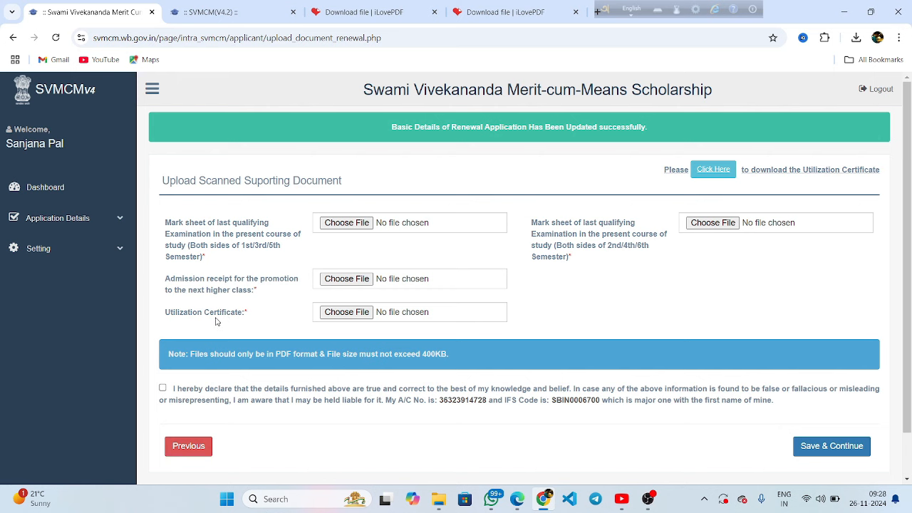
click(717, 171)
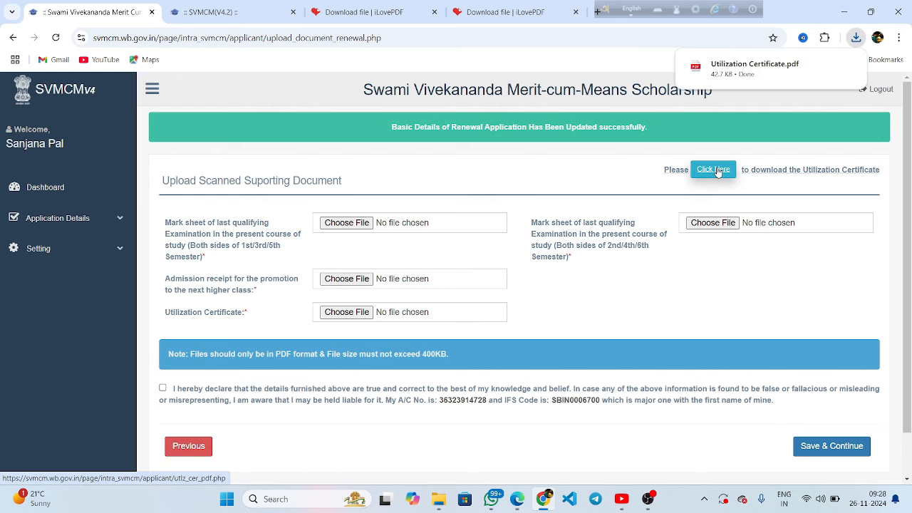
click(826, 67)
Open the downloaded Utilization Certificate, examine its institution details, certification text and signature fields, and minimize the document window
double_click(359, 347)
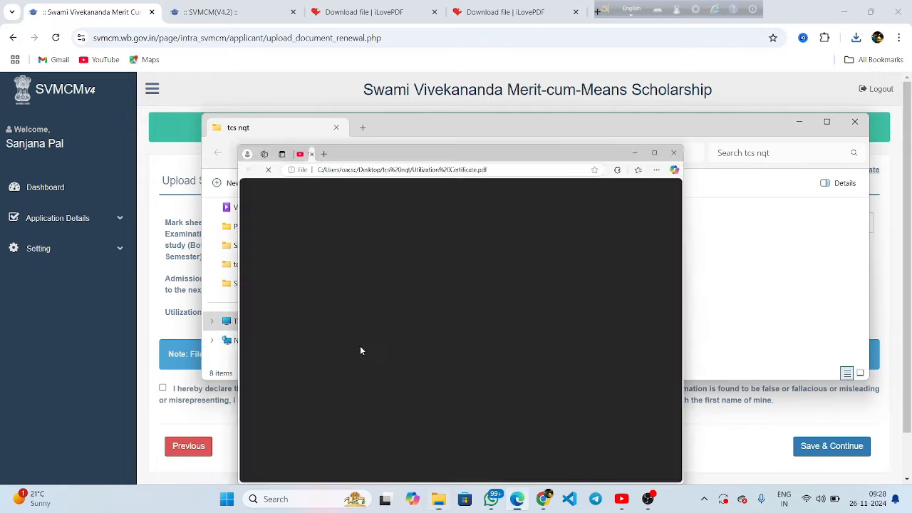
scroll(376, 275, down, 10)
scroll(375, 275, up, 5)
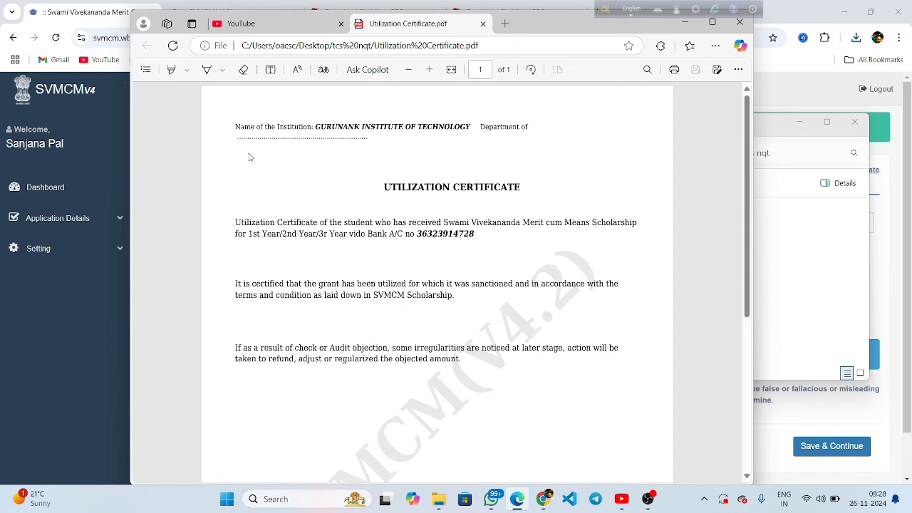
scroll(249, 154, down, 5)
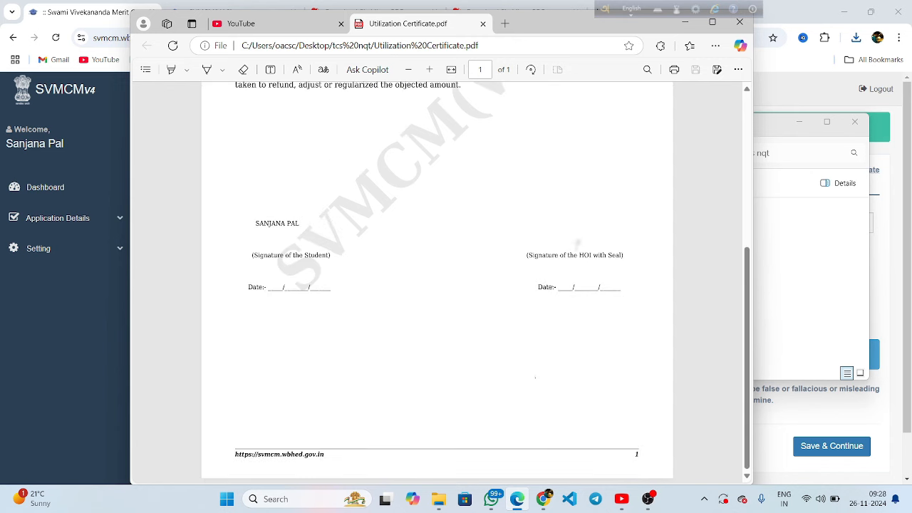
scroll(398, 348, up, 5)
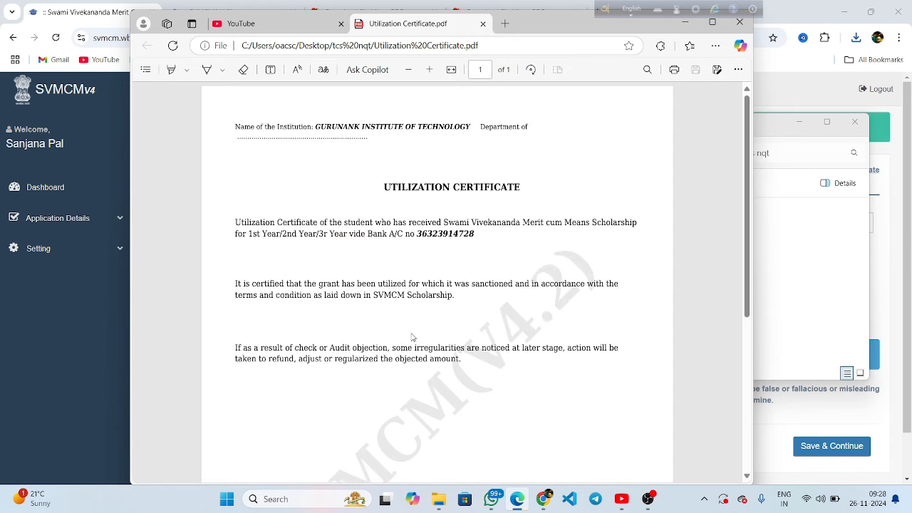
click(684, 23)
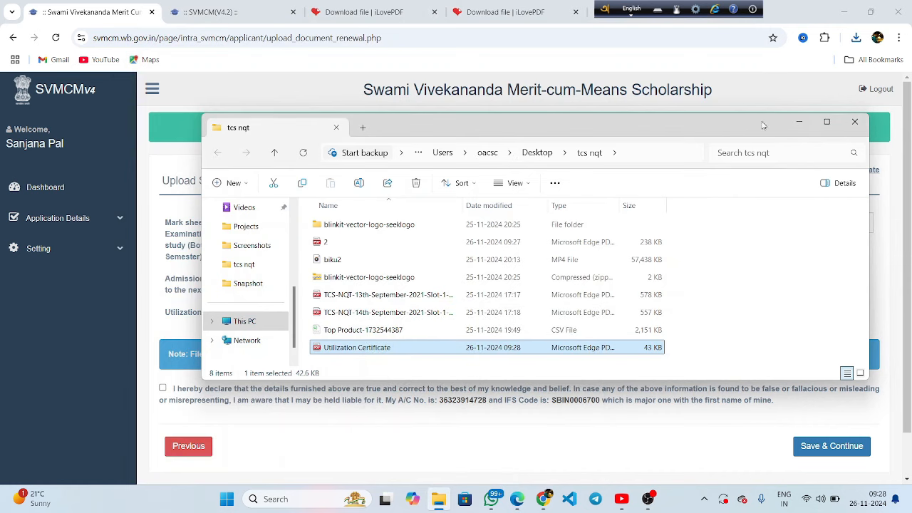
Minimize the folder window, accept the declaration that the furnished details are true on the document upload page, and try to save and continue
click(799, 122)
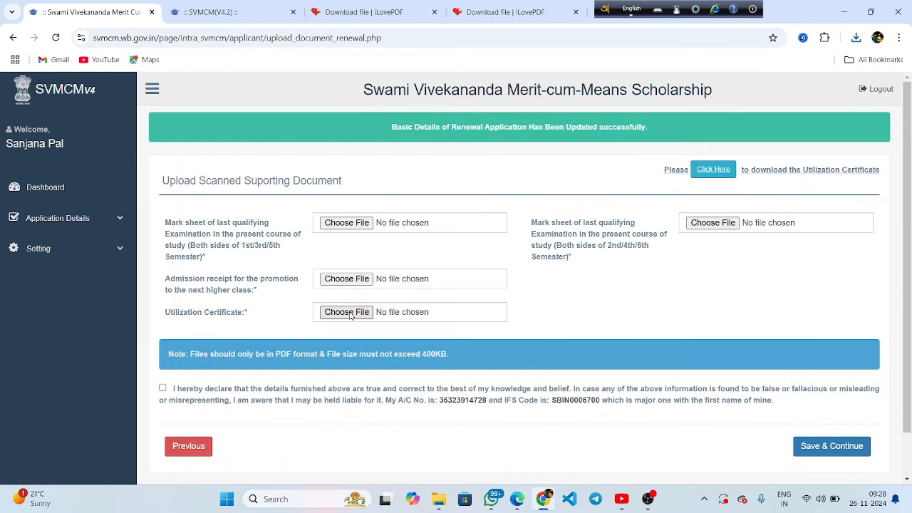
scroll(295, 385, down, 1)
click(163, 340)
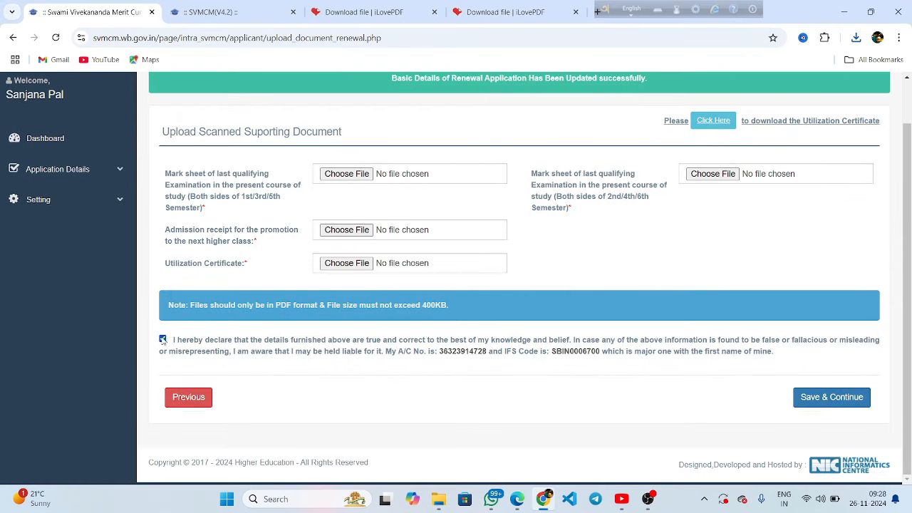
click(839, 404)
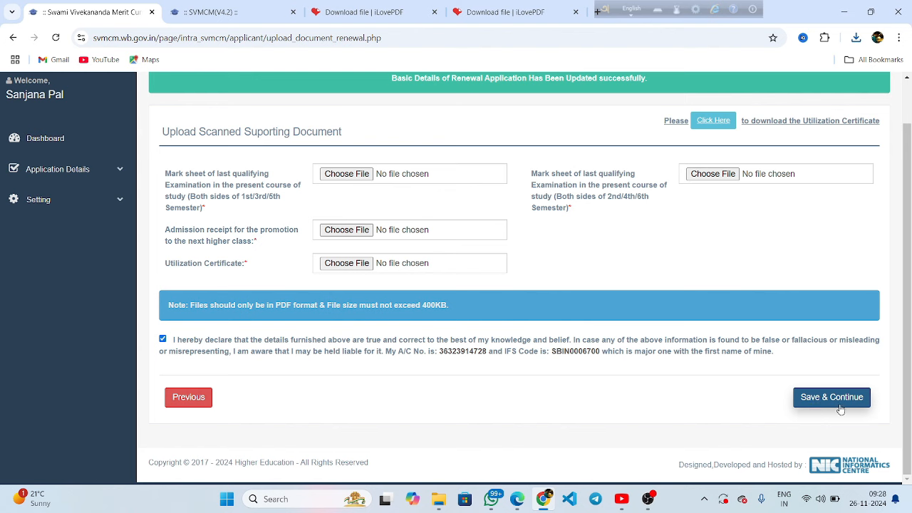
Open the dashboard, examine the status of the form fill-up, supporting document upload and application submission, and minimize the browser
click(65, 176)
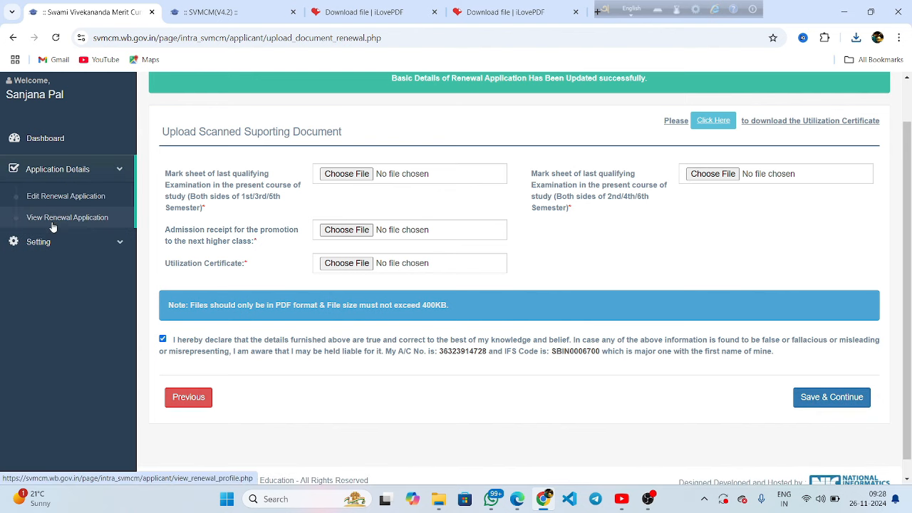
click(55, 138)
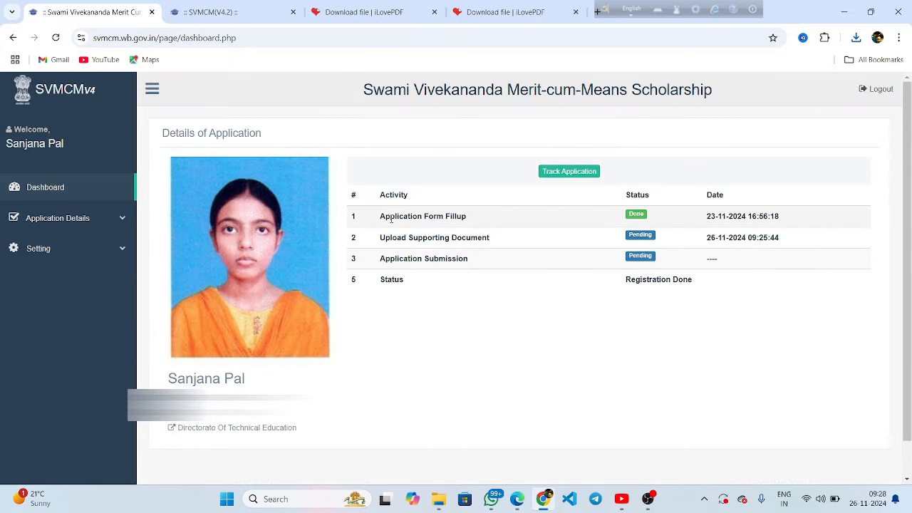
drag(384, 216, 472, 226)
click(476, 238)
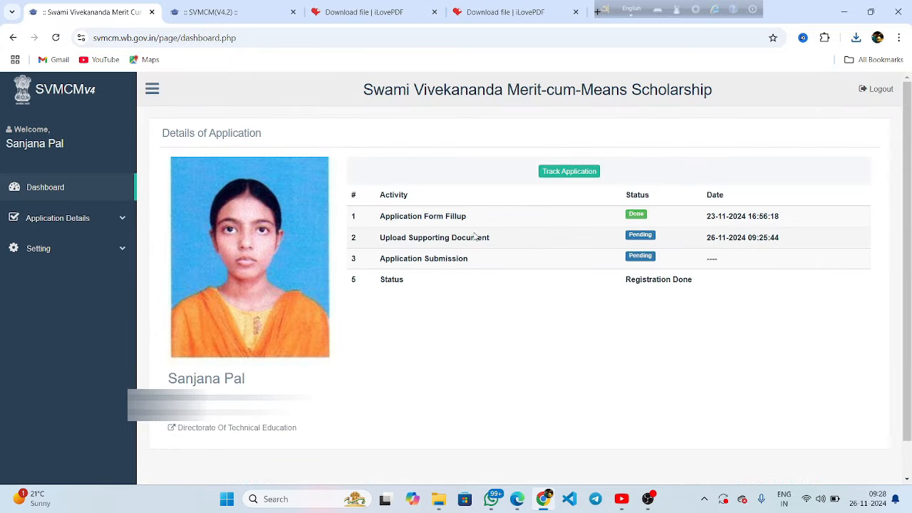
drag(378, 238, 486, 238)
click(629, 258)
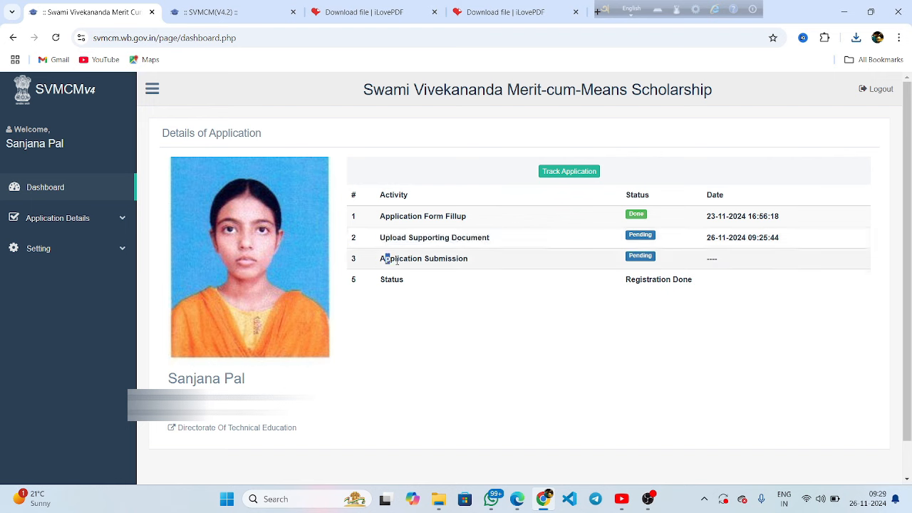
drag(385, 259, 468, 260)
click(443, 262)
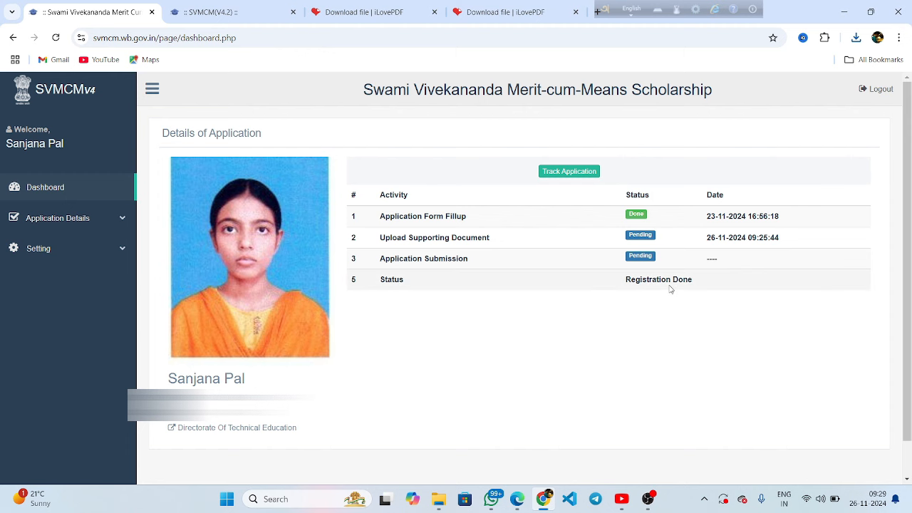
click(844, 12)
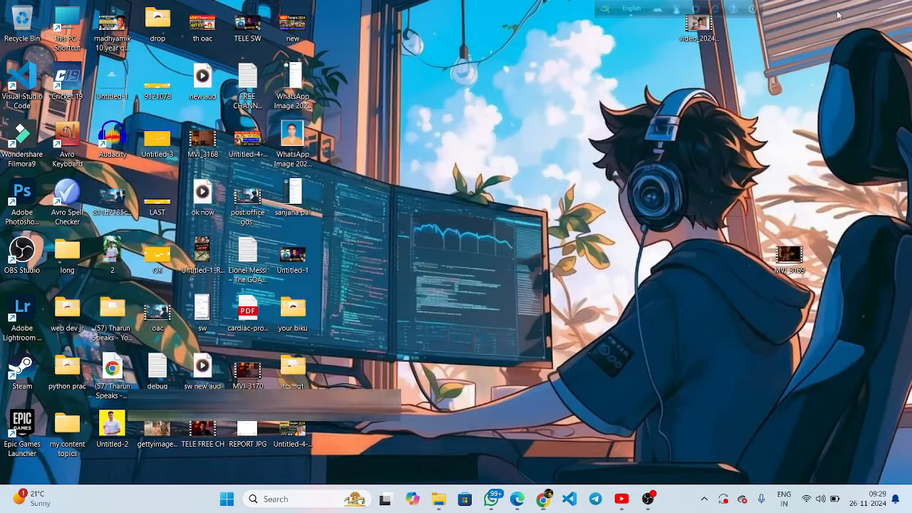